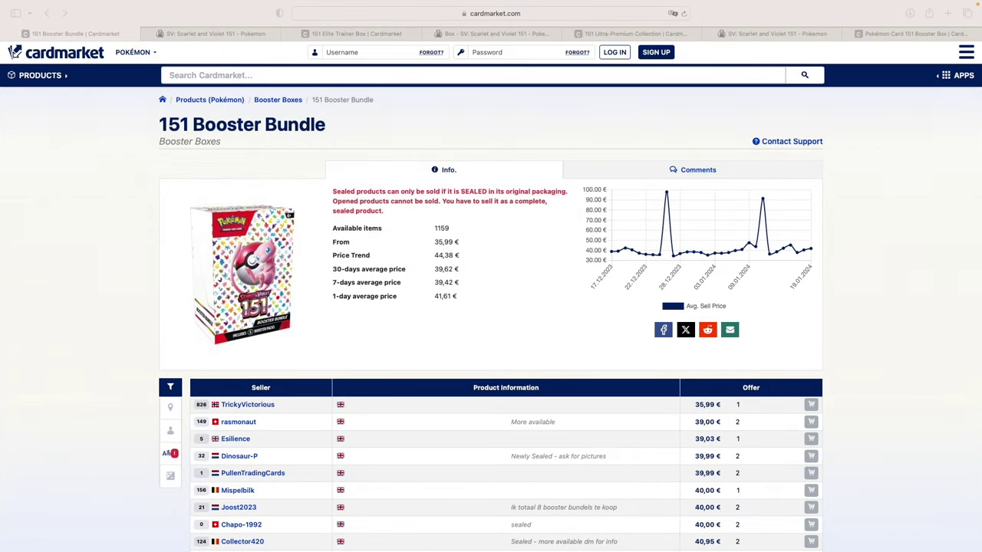
# Compare the 151 Booster Bundle product pages on Cardmarket and TCGplayer, ending on the Cardmarket page
pyautogui.click(162, 223)
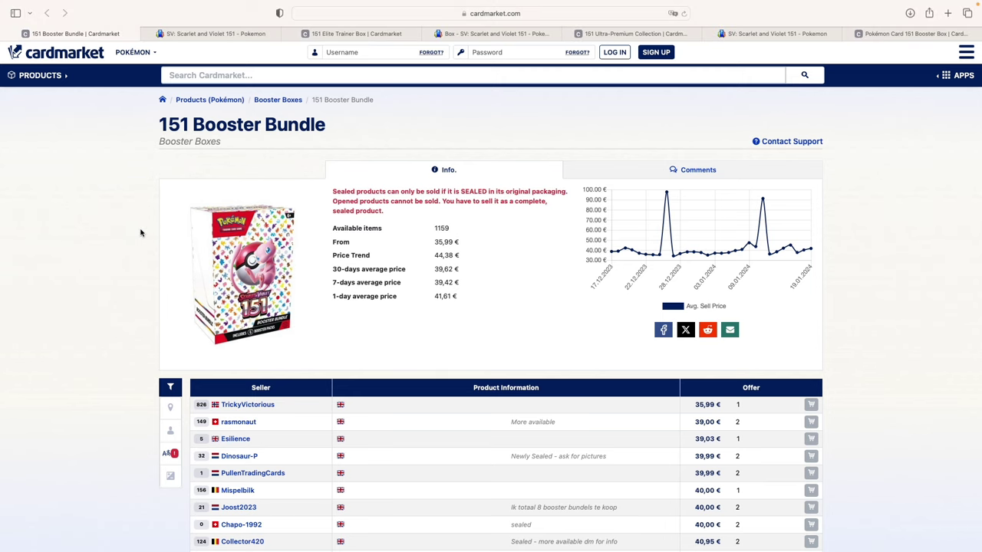
pyautogui.scroll(2, 140, 233)
pyautogui.scroll(1, 141, 233)
pyautogui.scroll(-1, 83, 145)
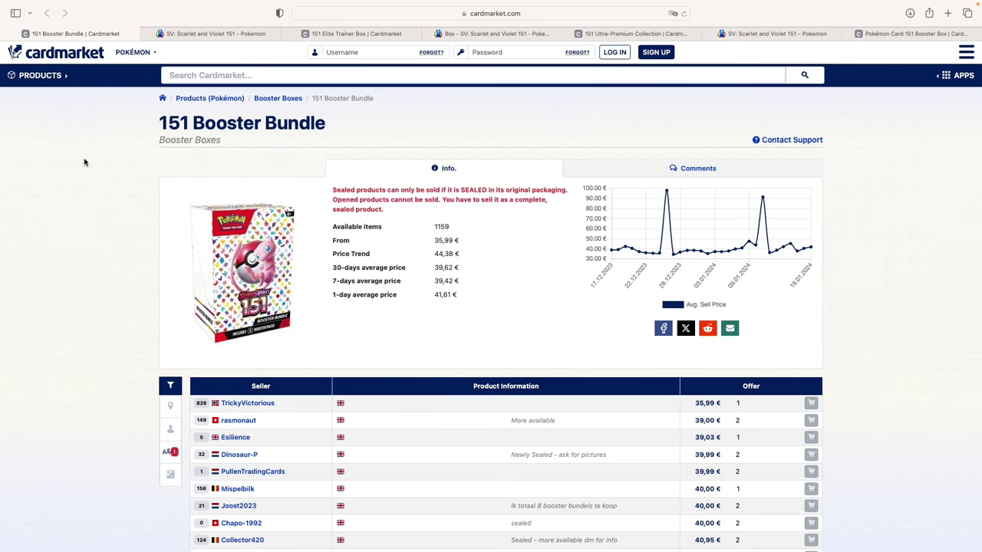
pyautogui.click(182, 34)
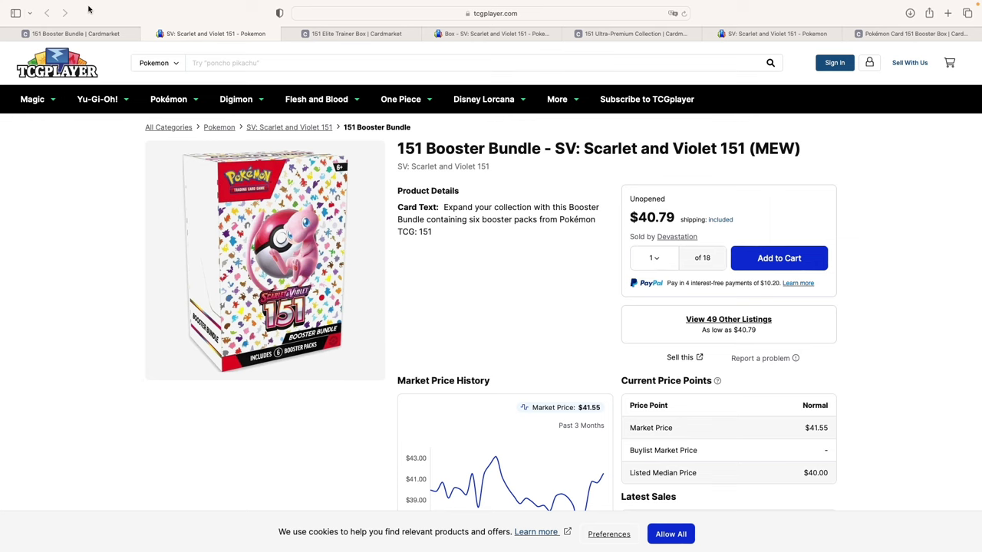
pyautogui.click(90, 31)
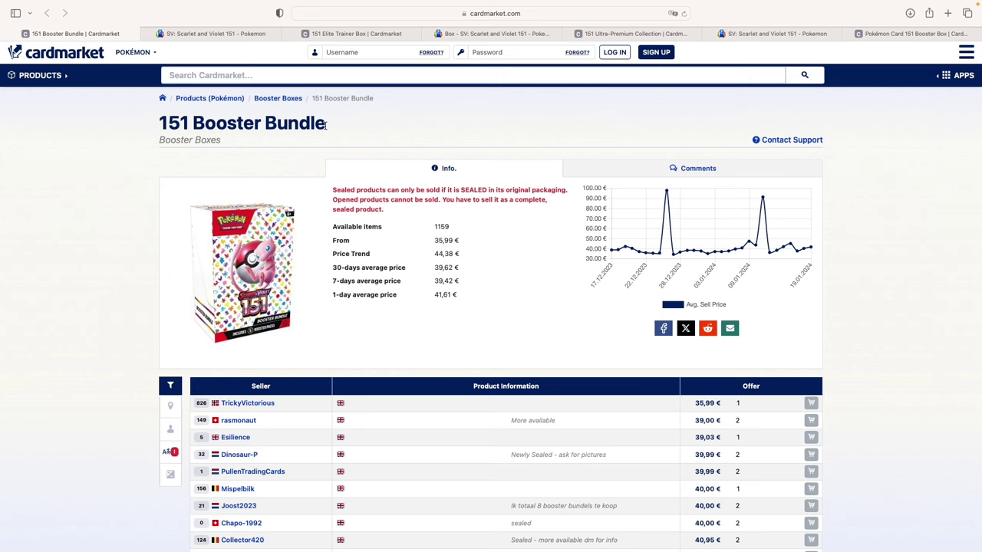
# Load the remaining 151 Booster Bundle offers on Cardmarket and view the most expensive listings
pyautogui.scroll(-1, 326, 129)
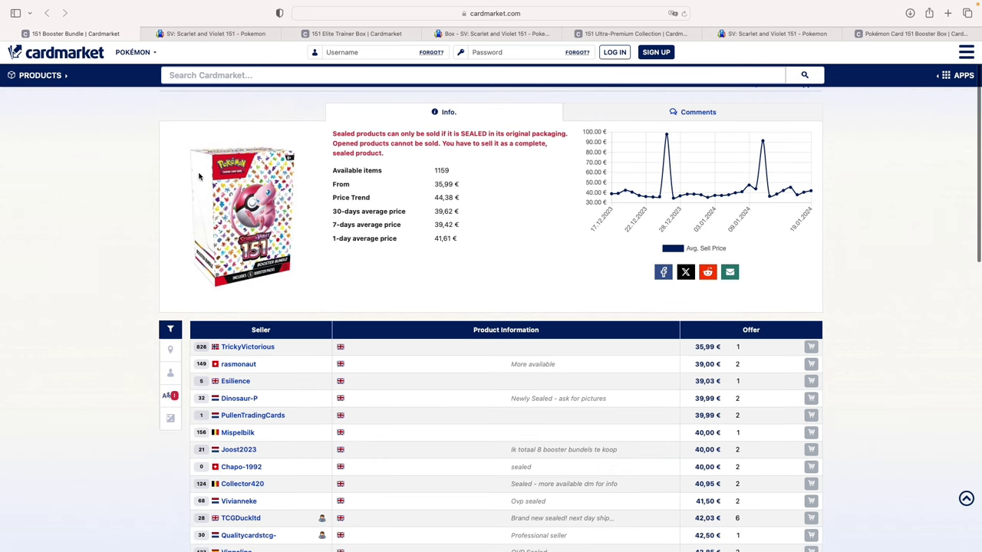
pyautogui.scroll(-10, 261, 214)
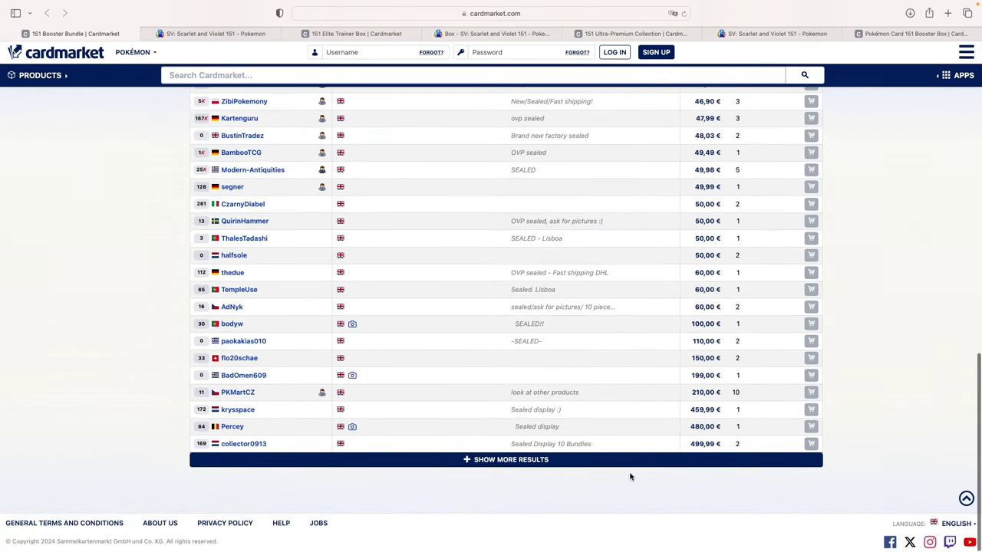
pyautogui.click(551, 461)
pyautogui.scroll(-2, 547, 414)
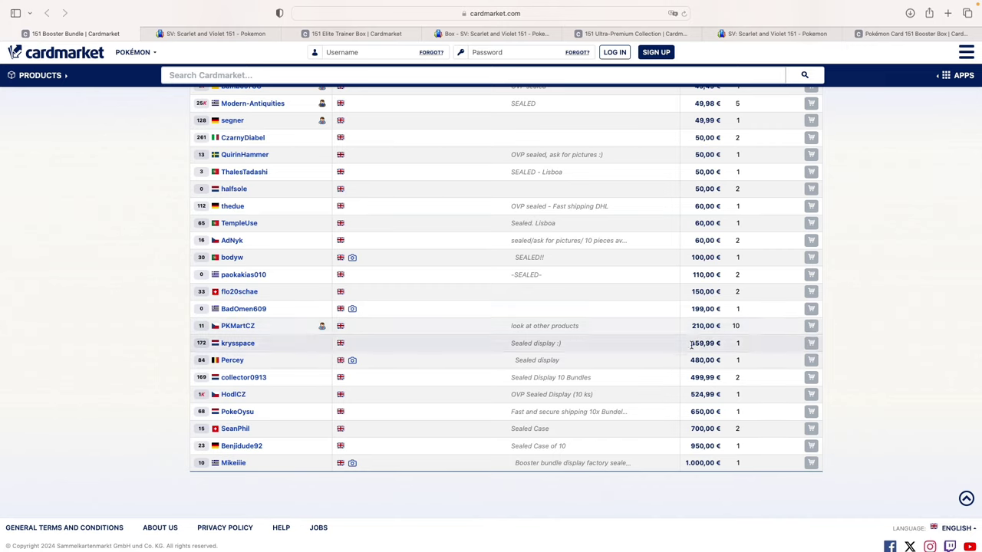
# Review the cheapest Booster Bundle offers on Cardmarket, checking the sellers, prices and available quantities
pyautogui.scroll(20, 690, 346)
pyautogui.scroll(-4, 687, 342)
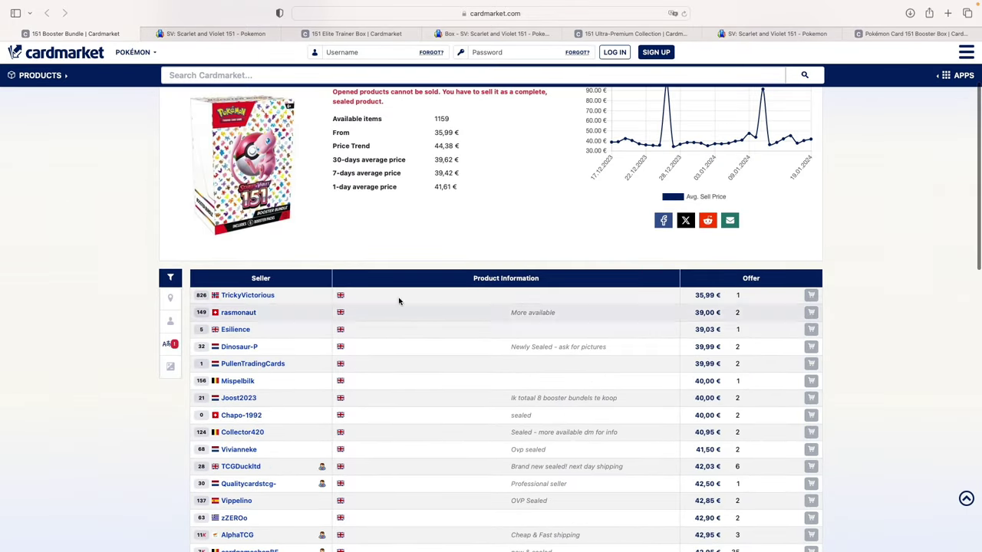
pyautogui.scroll(-1, 442, 293)
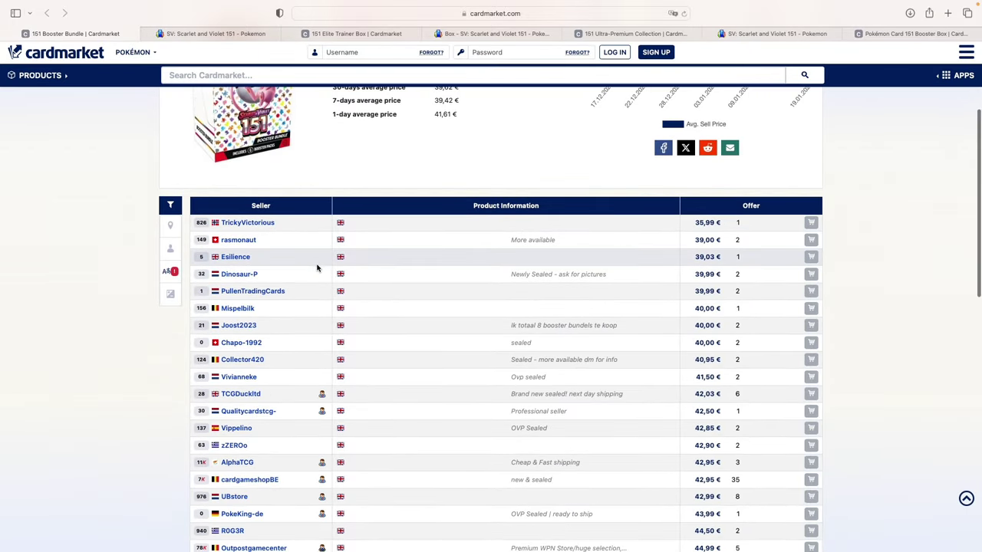
pyautogui.moveTo(218, 244)
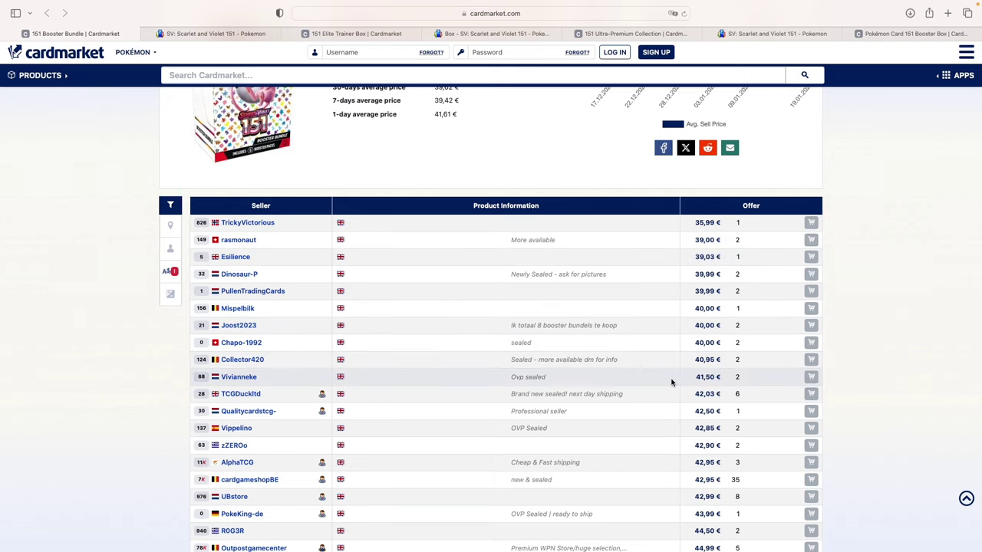
pyautogui.scroll(-2, 730, 430)
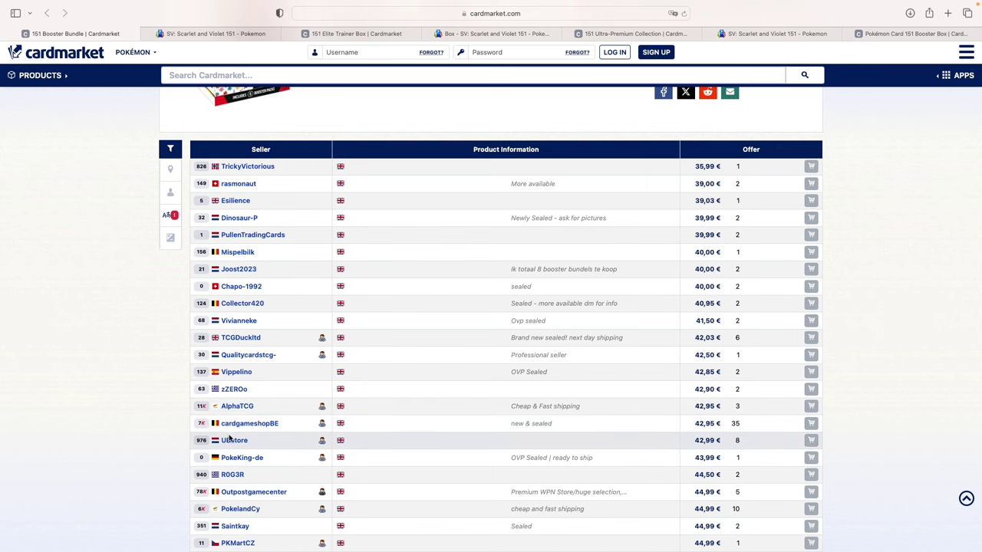
pyautogui.scroll(5, 228, 437)
# Show the Booster Bundle's one-year market price history on TCGplayer and examine its latest sales and listings
pyautogui.hotkey('ctrl', 'Tab')
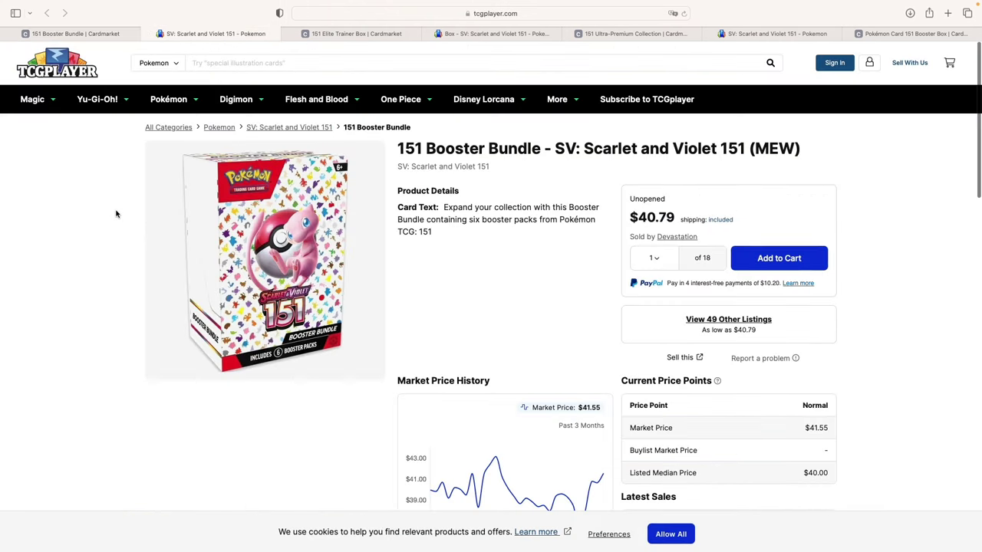
pyautogui.scroll(-3, 62, 230)
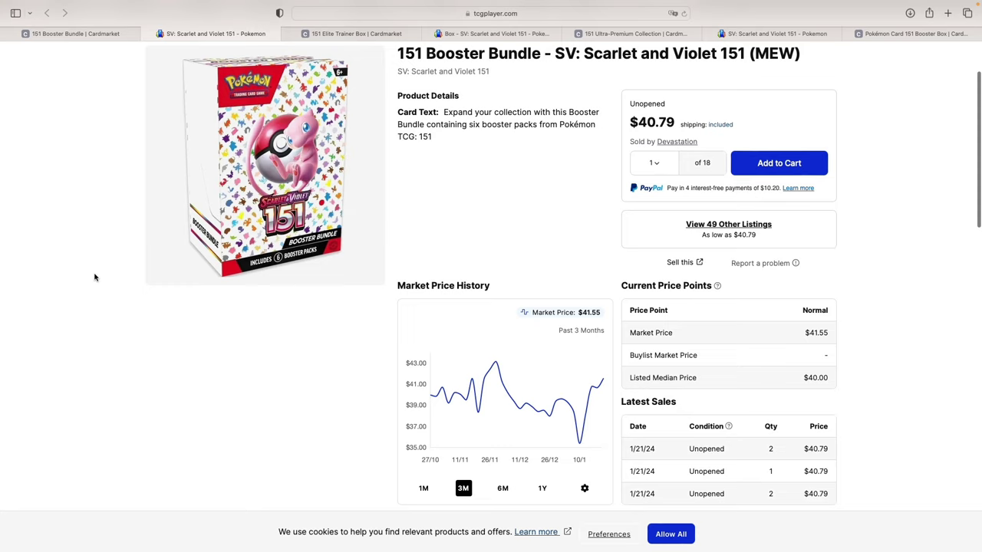
pyautogui.click(541, 487)
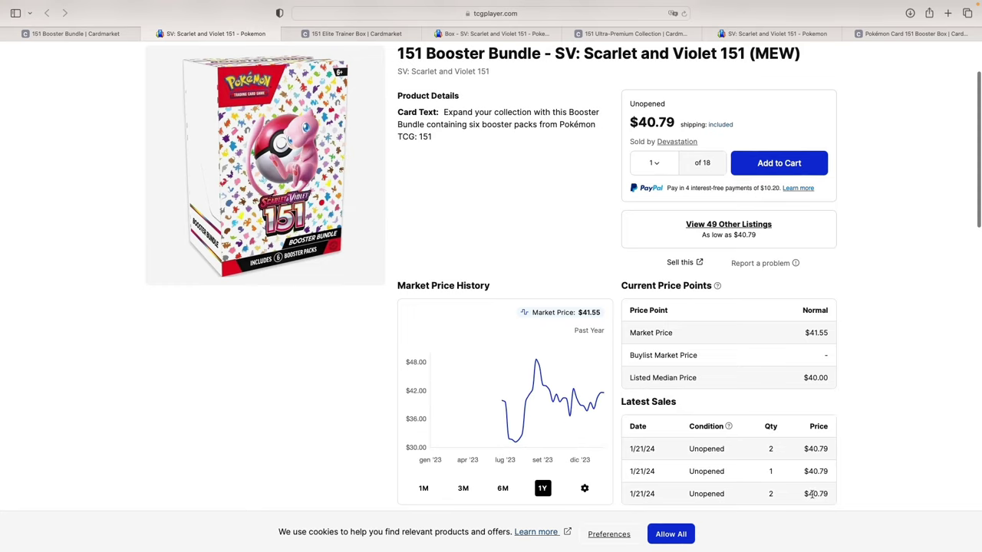
pyautogui.scroll(-6, 290, 344)
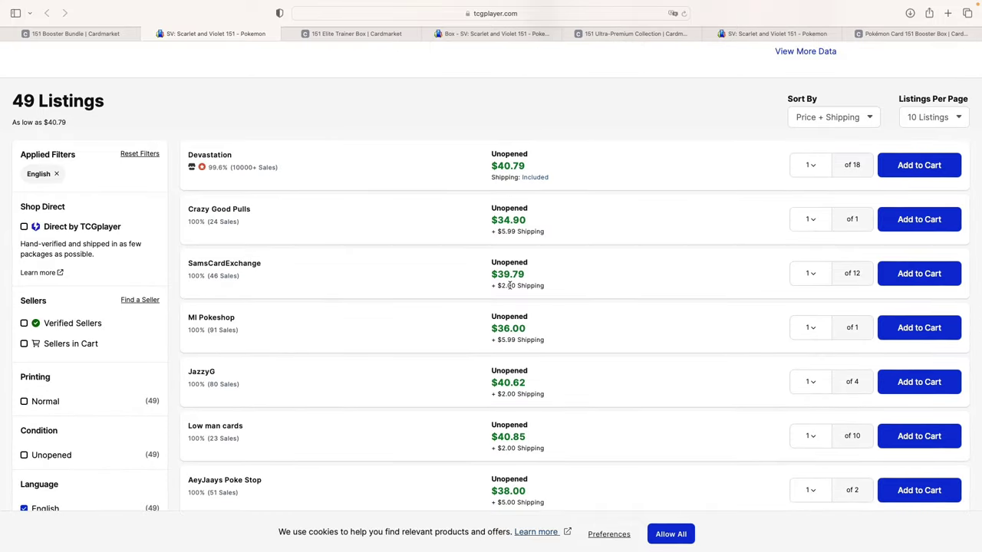
# Return to the Booster Bundle page on Cardmarket and recheck its price summary and lowest offers
pyautogui.click(79, 33)
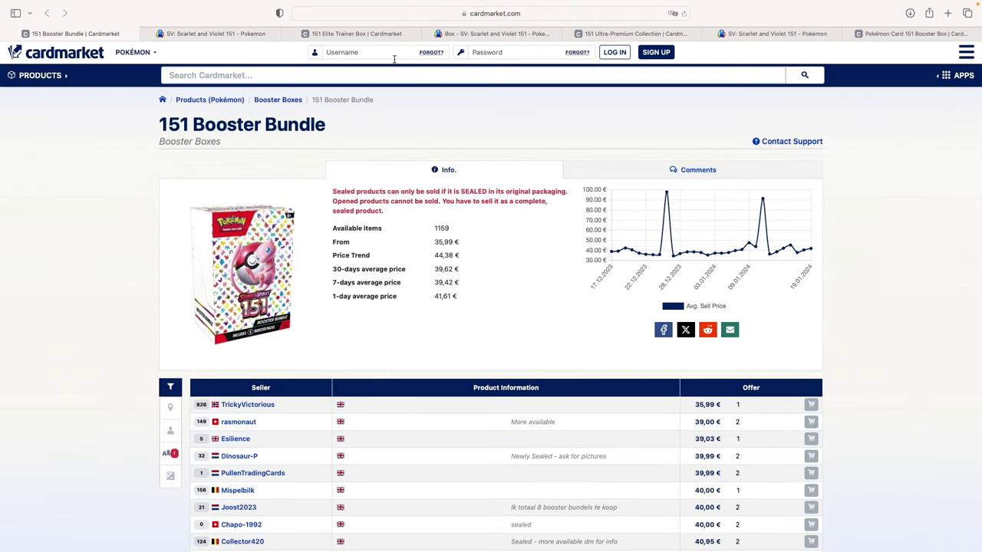
pyautogui.scroll(-1, 122, 294)
pyautogui.scroll(-2, 122, 295)
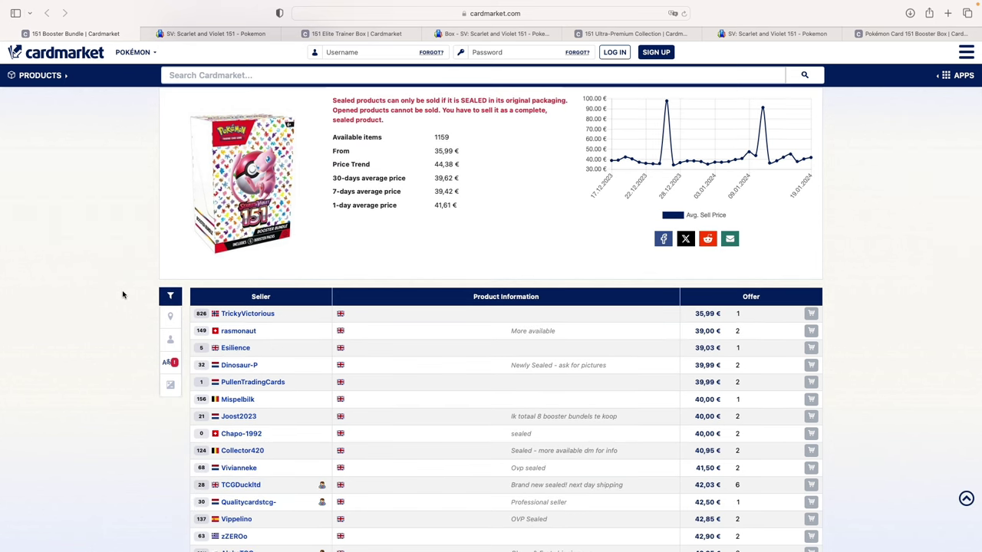
# Open the 151 Elite Trainer Box page on Cardmarket and examine its price summary and cheapest offers
pyautogui.click(337, 33)
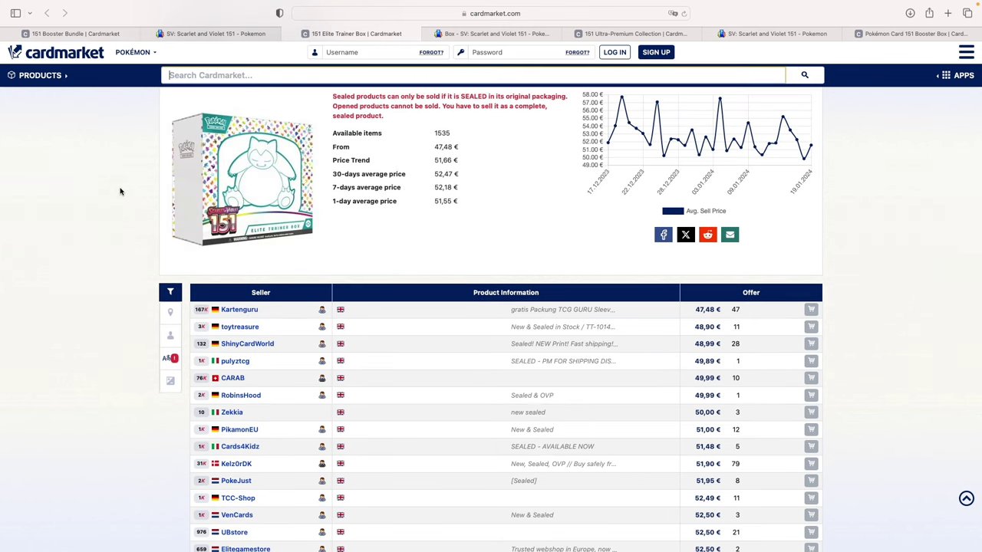
pyautogui.scroll(-1, 121, 192)
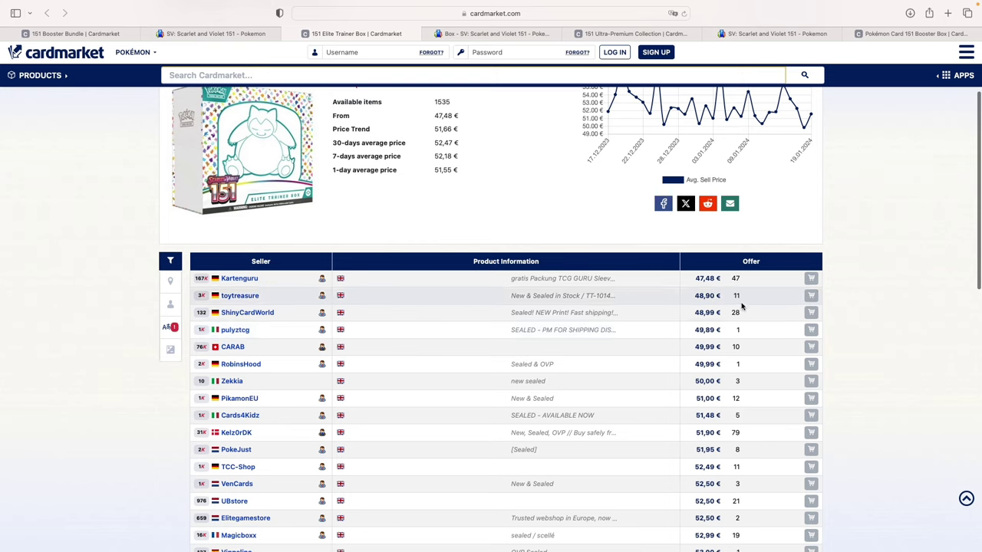
pyautogui.click(700, 279)
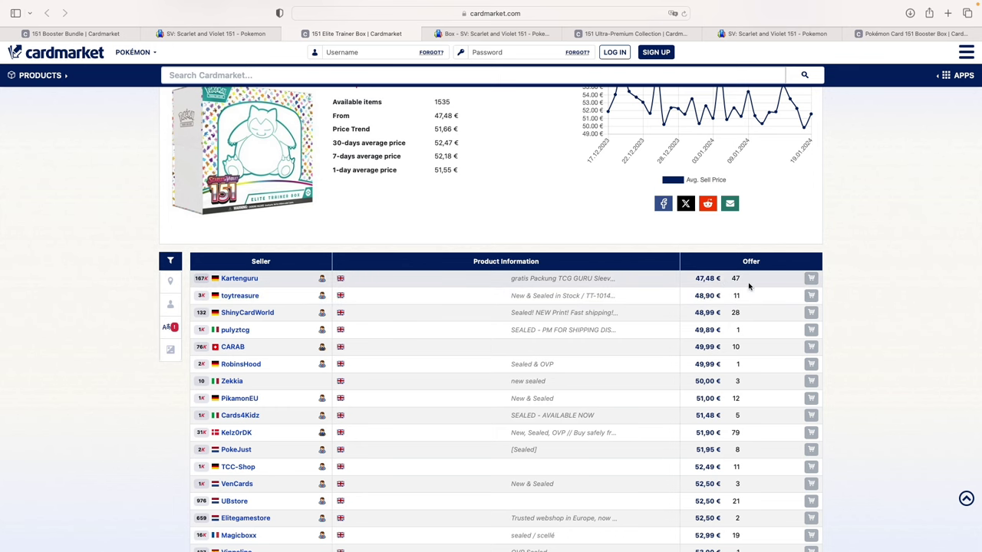
# Examine the Elite Trainer Box's market price history and latest sales on TCGplayer
pyautogui.click(443, 35)
pyautogui.scroll(-1, 188, 219)
pyautogui.scroll(-6, 188, 213)
pyautogui.scroll(3, 188, 213)
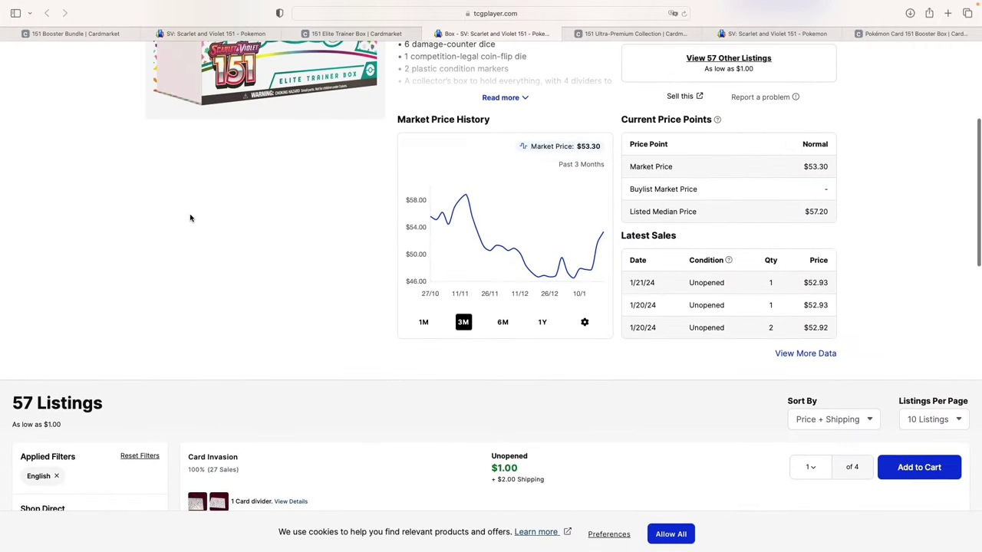
pyautogui.moveTo(807, 282); pyautogui.dragTo(823, 282)
pyautogui.click(821, 282)
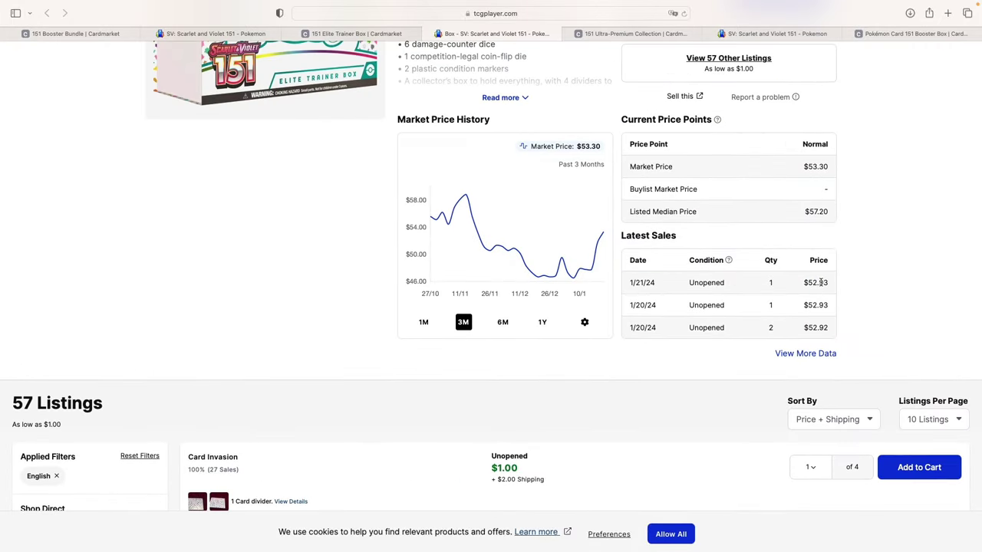
# Look through the Elite Trainer Box listings on TCGplayer and return to the price overview on its Cardmarket page
pyautogui.scroll(-2, 821, 283)
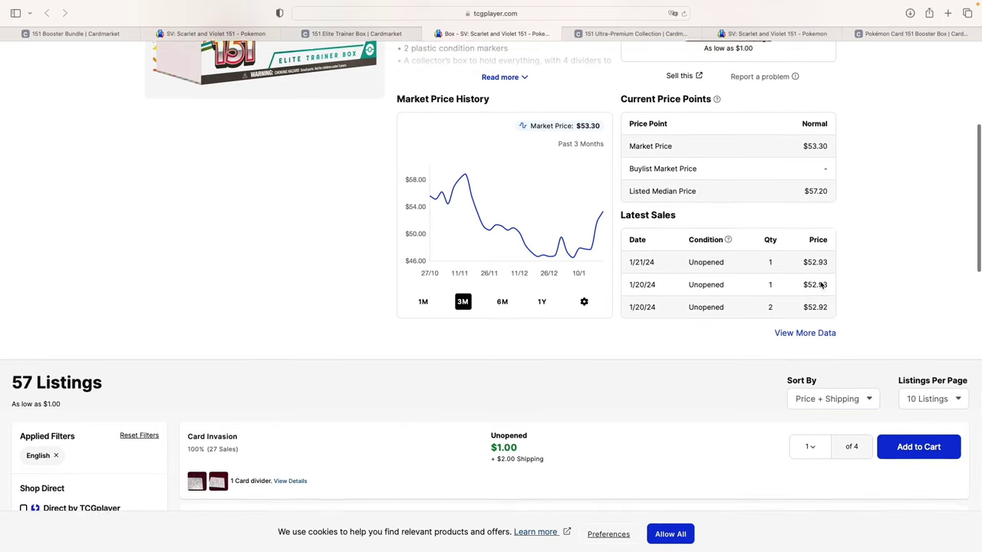
pyautogui.scroll(-10, 818, 280)
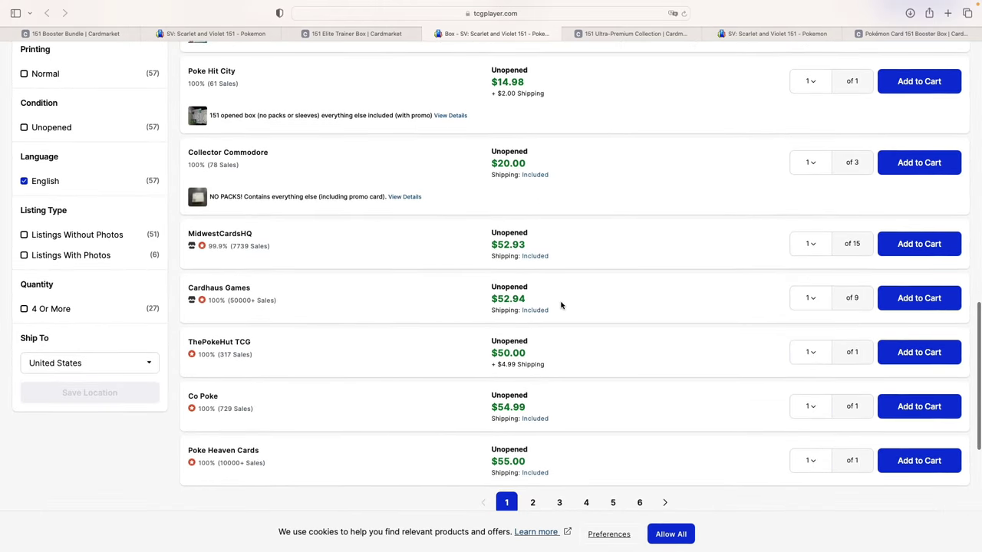
pyautogui.scroll(10, 561, 307)
pyautogui.click(360, 33)
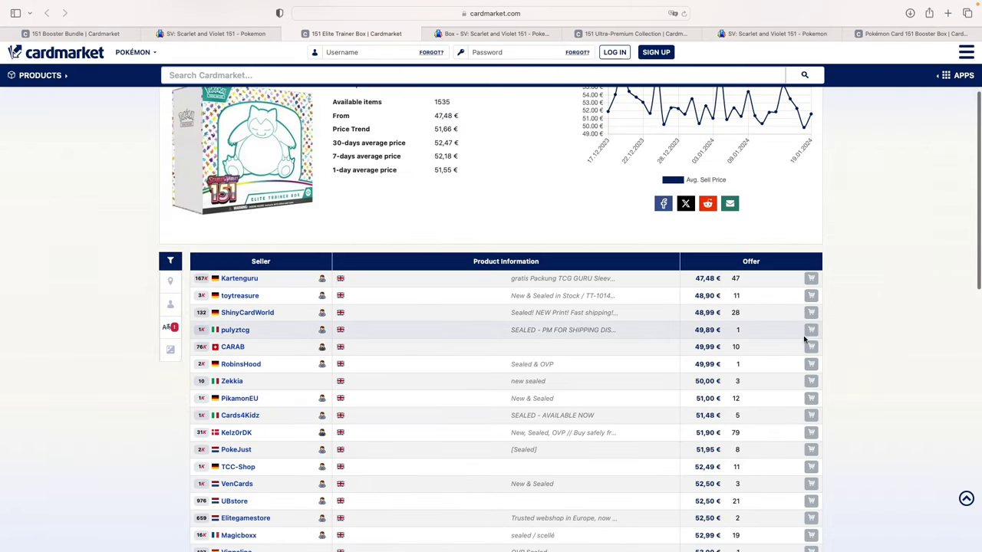
pyautogui.scroll(3, 373, 48)
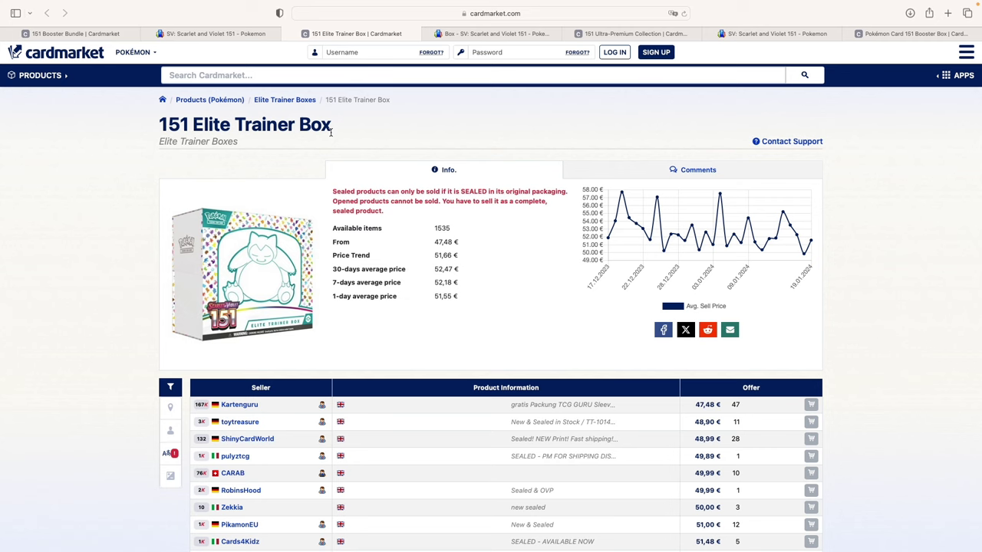
# Open the 151 Ultra-Premium Collection page on Cardmarket and examine its price summary and cheapest offers
pyautogui.click(617, 34)
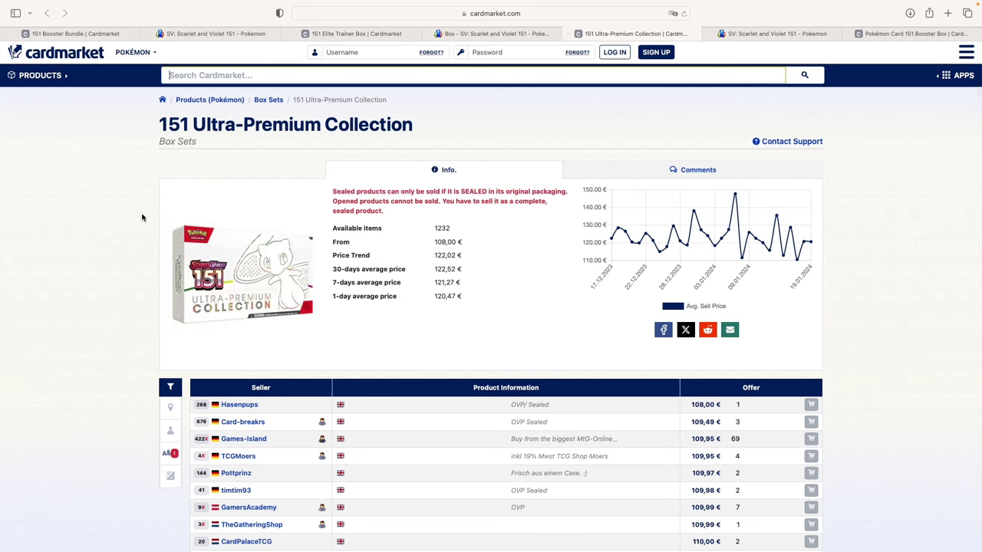
pyautogui.scroll(-3, 142, 218)
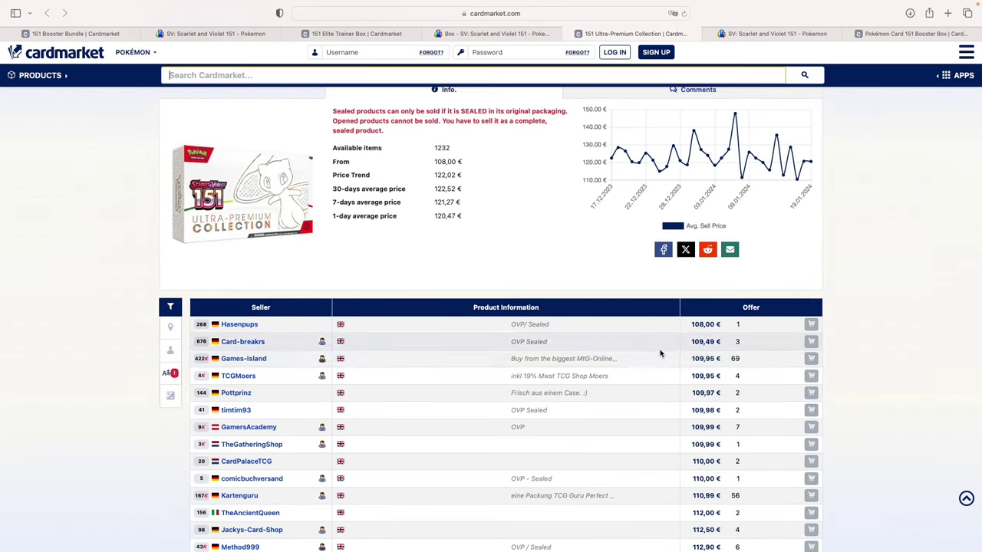
pyautogui.scroll(-1, 675, 355)
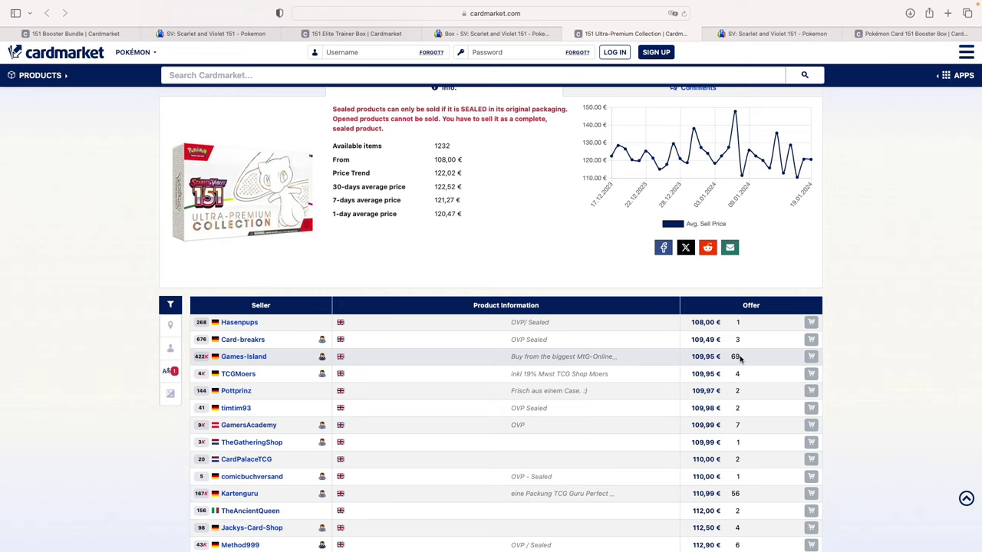
# Check the Ultra-Premium Collection's price history, latest sales and listings on TCGplayer, and return to its Cardmarket page
pyautogui.hotkey('ctrl', 'Tab')
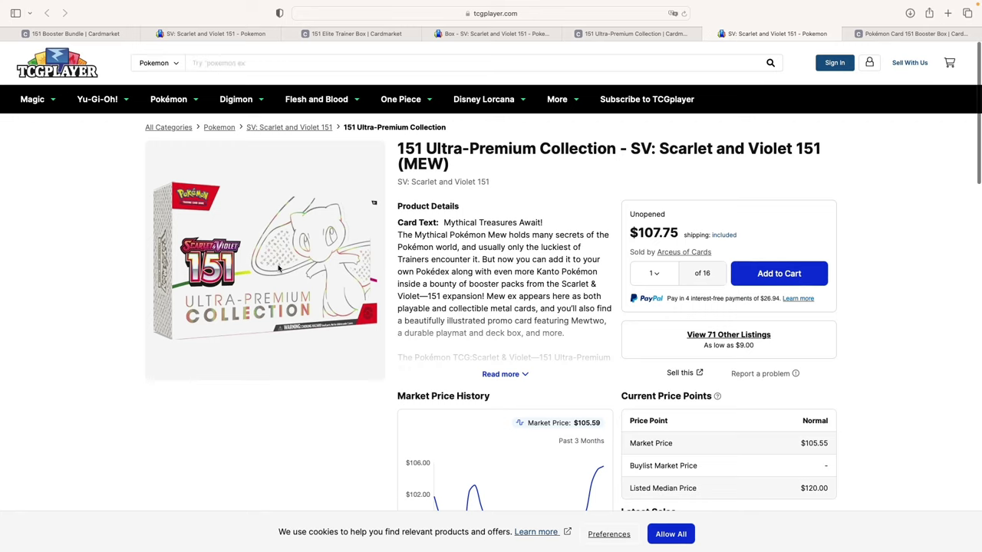
pyautogui.scroll(-5, 278, 269)
pyautogui.scroll(-5, 278, 268)
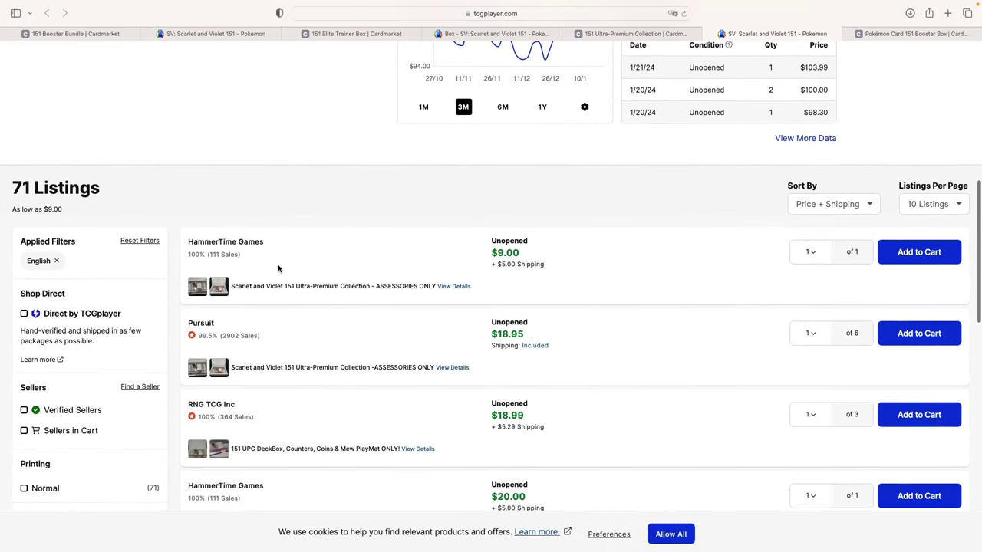
pyautogui.scroll(3, 711, 299)
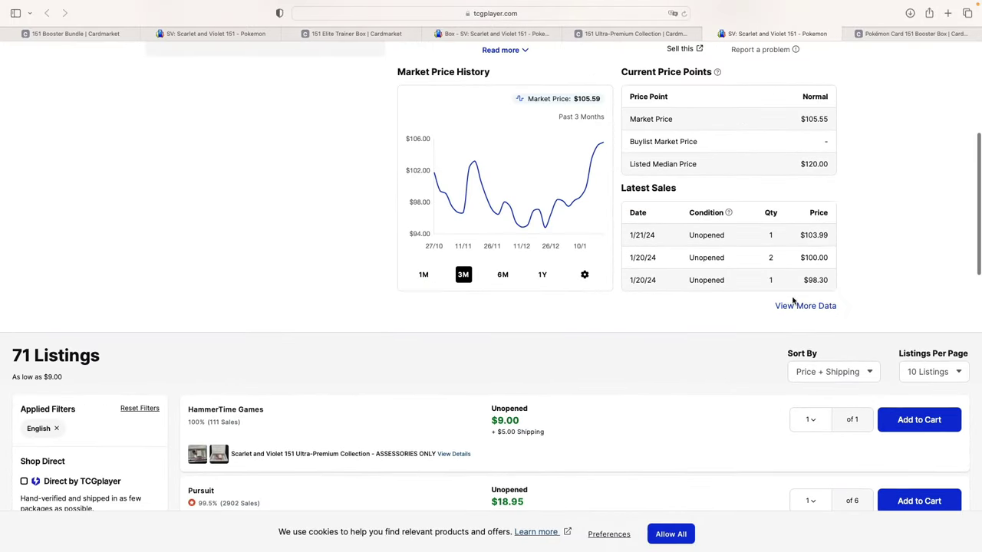
pyautogui.scroll(-10, 93, 278)
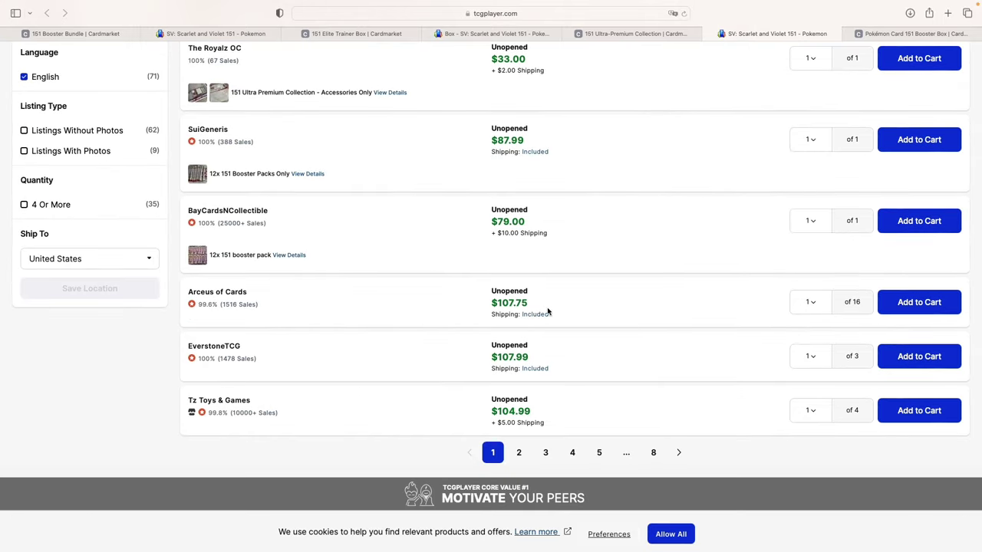
pyautogui.scroll(15, 545, 321)
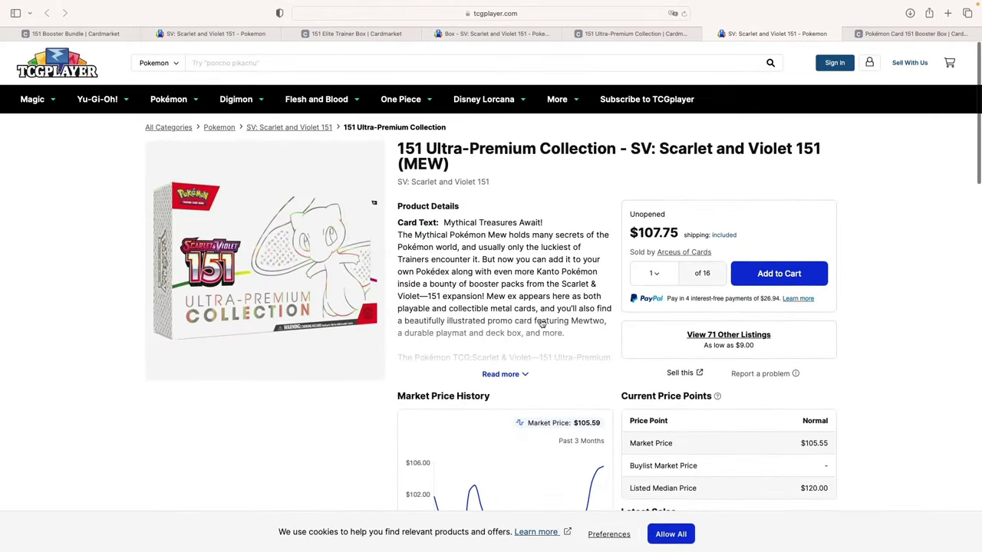
pyautogui.click(653, 33)
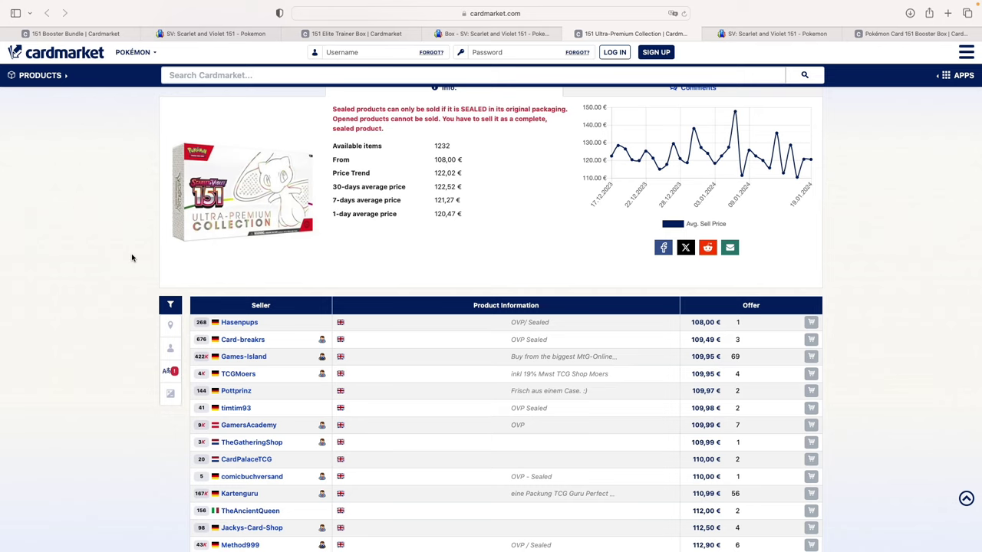
# Revisit the Elite Trainer Box price overview on Cardmarket for comparison and return to the Ultra-Premium Collection page
pyautogui.scroll(3, 132, 259)
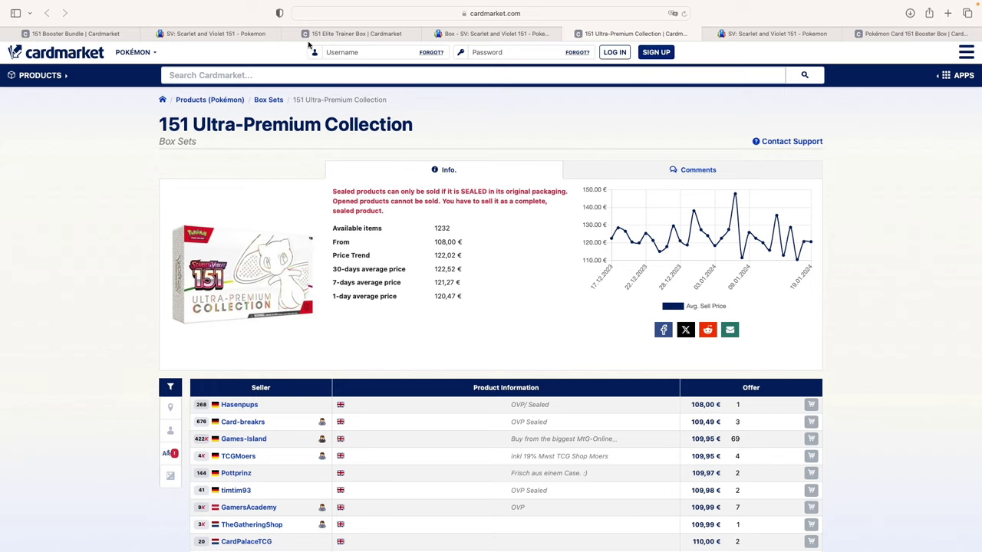
pyautogui.press('super+1')
pyautogui.click(374, 34)
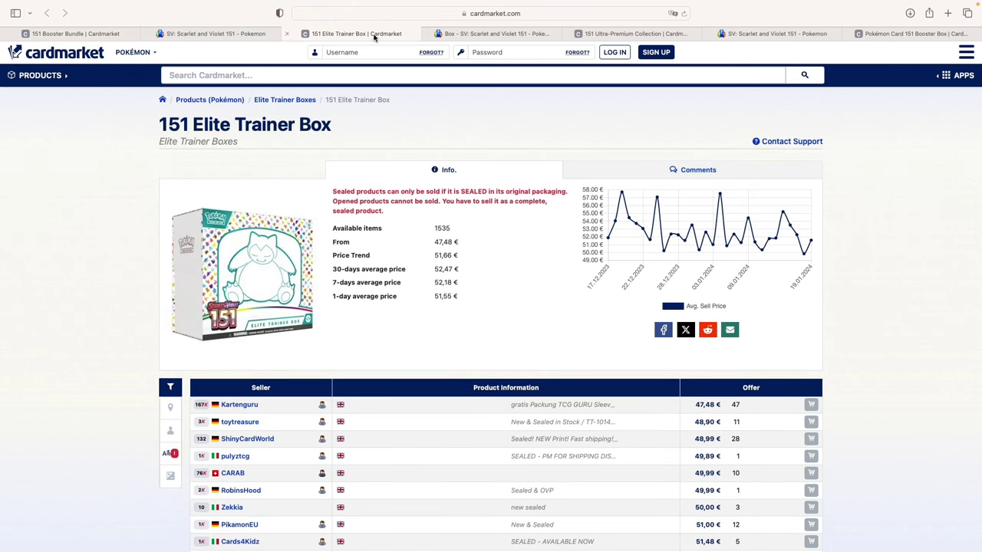
pyautogui.click(610, 34)
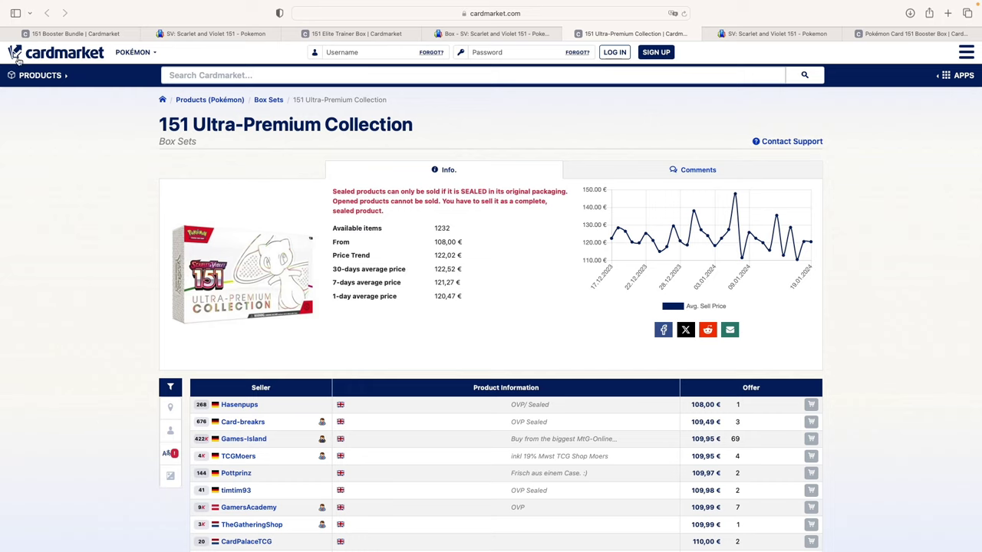
# Switch to the carte workbook in Excel and examine the packs-opened count and rarity sections on the 151 Value sheet
pyautogui.press('super+Tab')
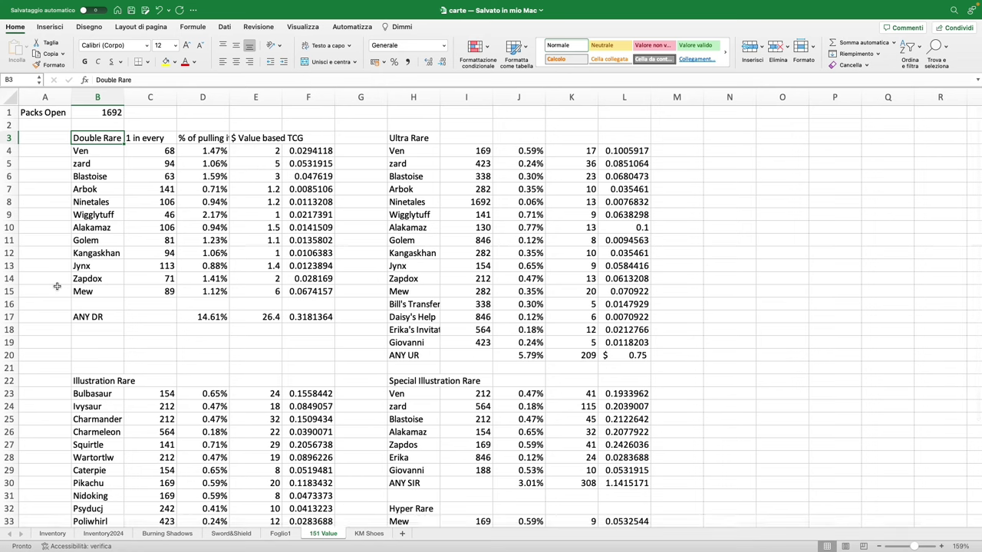
pyautogui.click(44, 112)
pyautogui.click(91, 111)
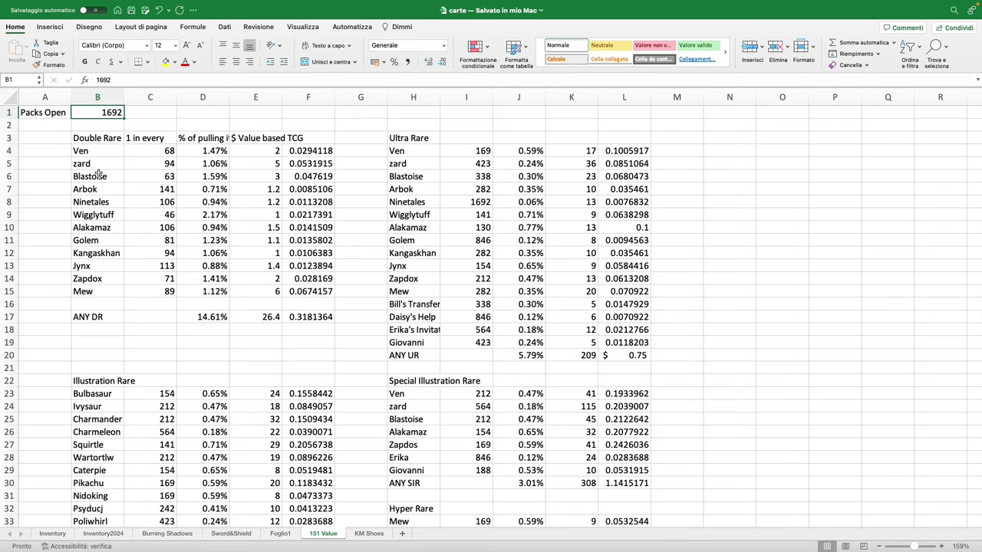
pyautogui.click(92, 138)
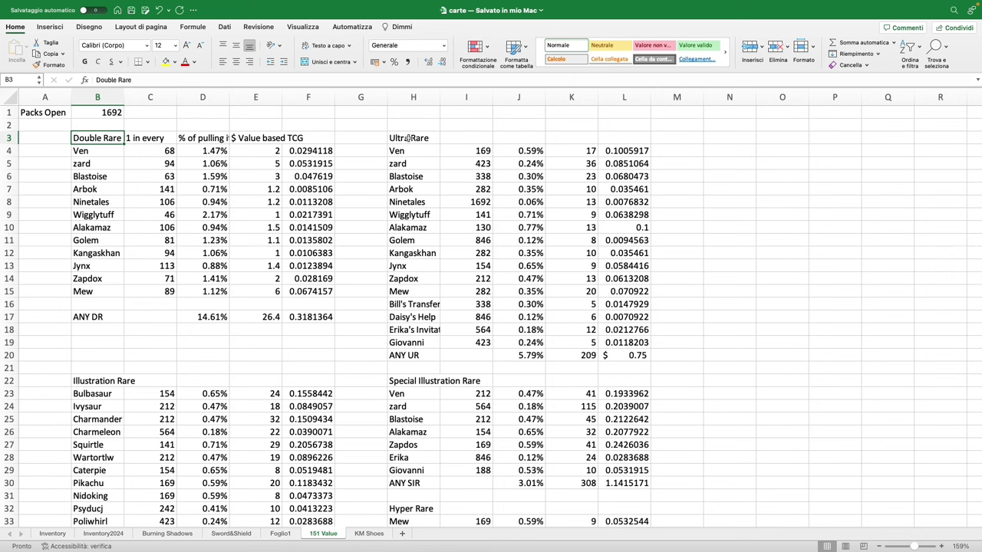
pyautogui.scroll(-5, 69, 191)
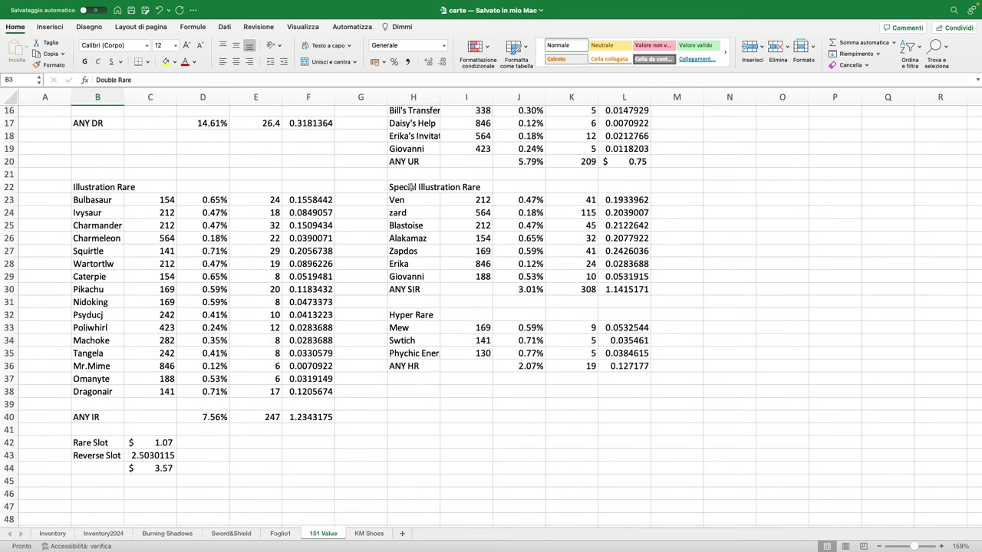
pyautogui.click(423, 314)
pyautogui.scroll(5, 423, 314)
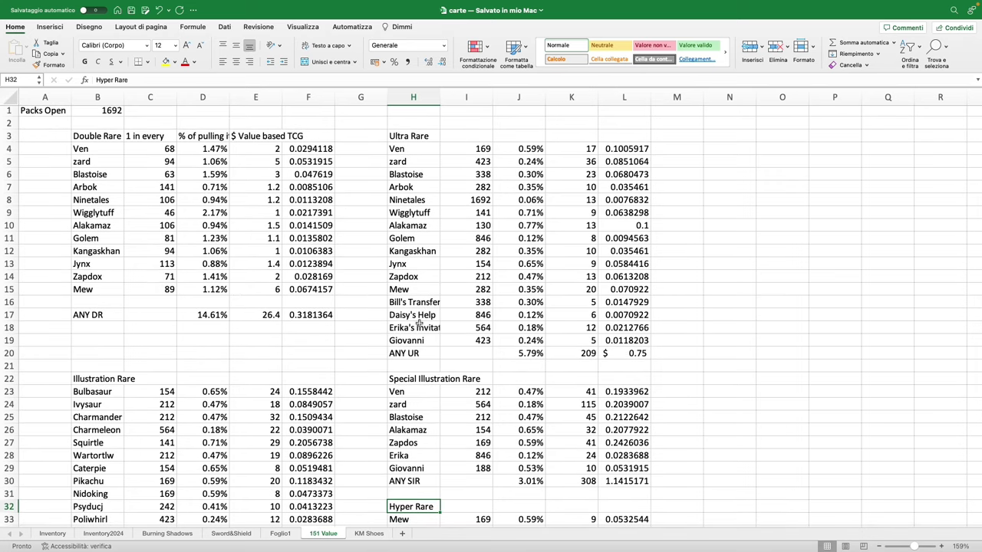
# Go through the Double Rare, Ultra Rare, Illustration Rare, Special Illustration Rare and Hyper Rare sections one by one
pyautogui.click(103, 135)
pyautogui.click(404, 136)
pyautogui.scroll(-1, 400, 142)
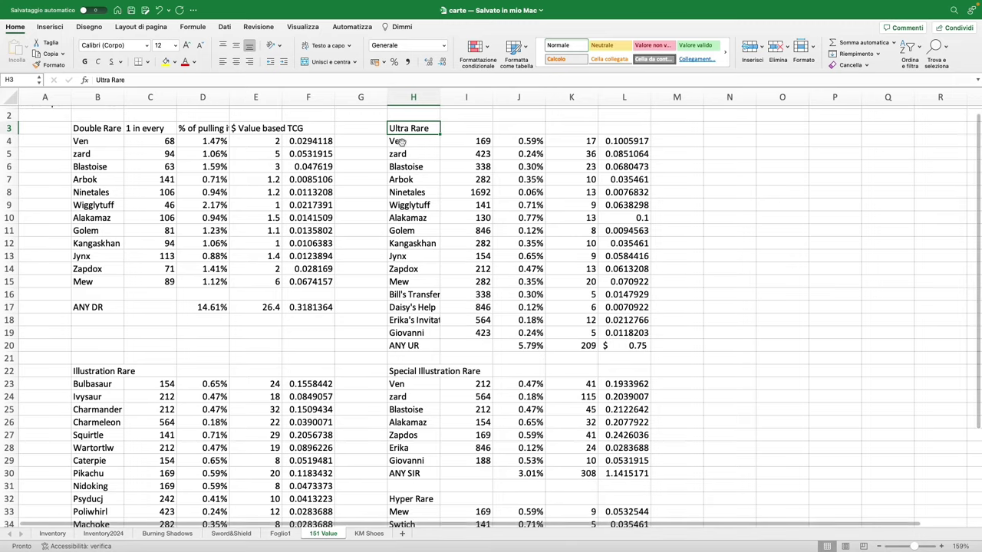
pyautogui.scroll(-4, 400, 142)
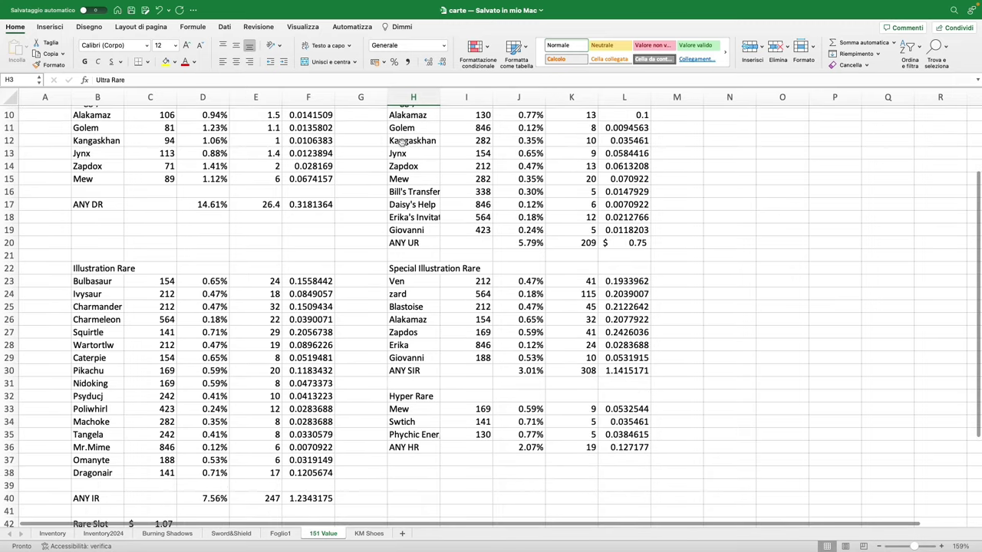
pyautogui.click(109, 267)
pyautogui.click(412, 268)
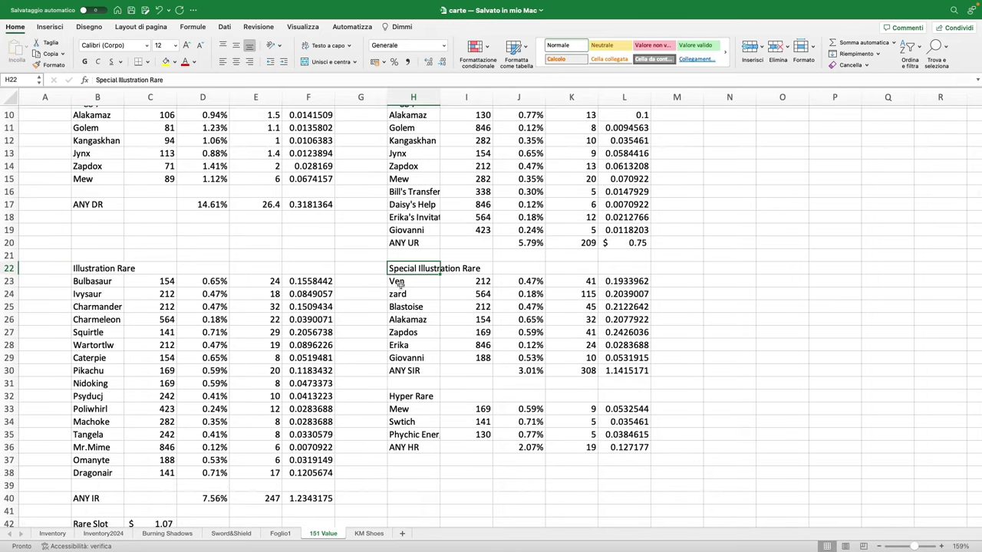
pyautogui.click(400, 396)
pyautogui.scroll(-1, 401, 396)
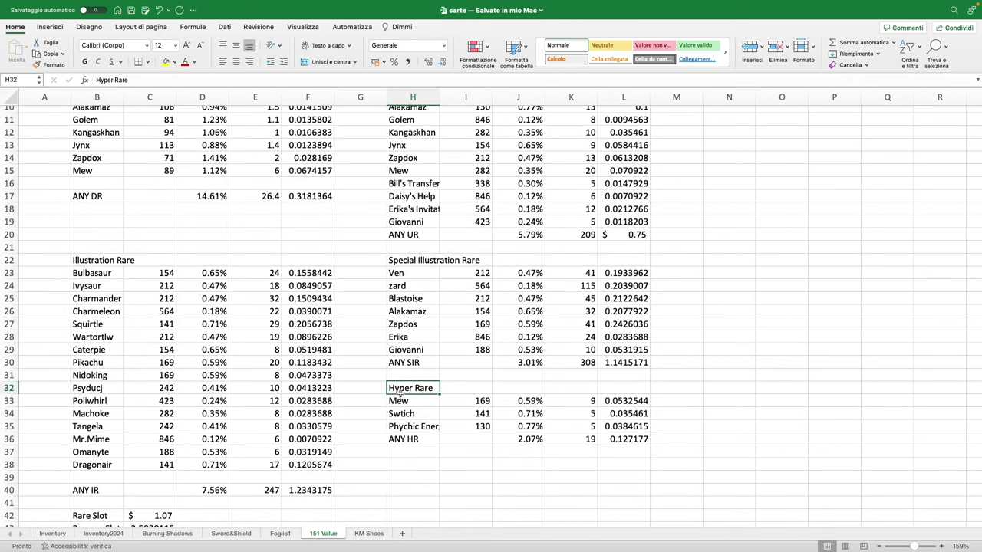
pyautogui.scroll(10, 401, 390)
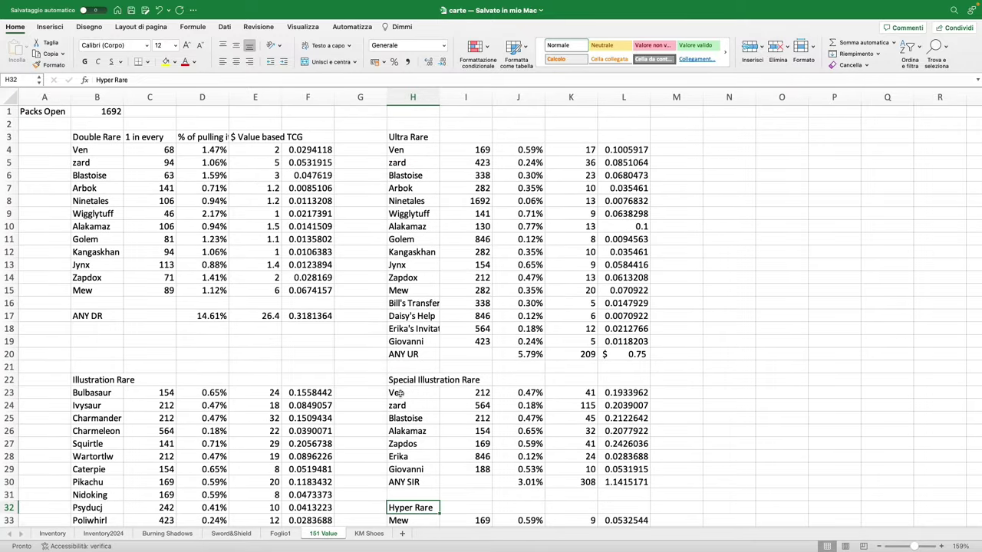
# Look again at the Ultra Rare and Special Illustration Rare card lists, then return to the Double Rare section
pyautogui.click(412, 137)
pyautogui.scroll(-1, 409, 150)
pyautogui.scroll(-1, 408, 150)
pyautogui.click(410, 294)
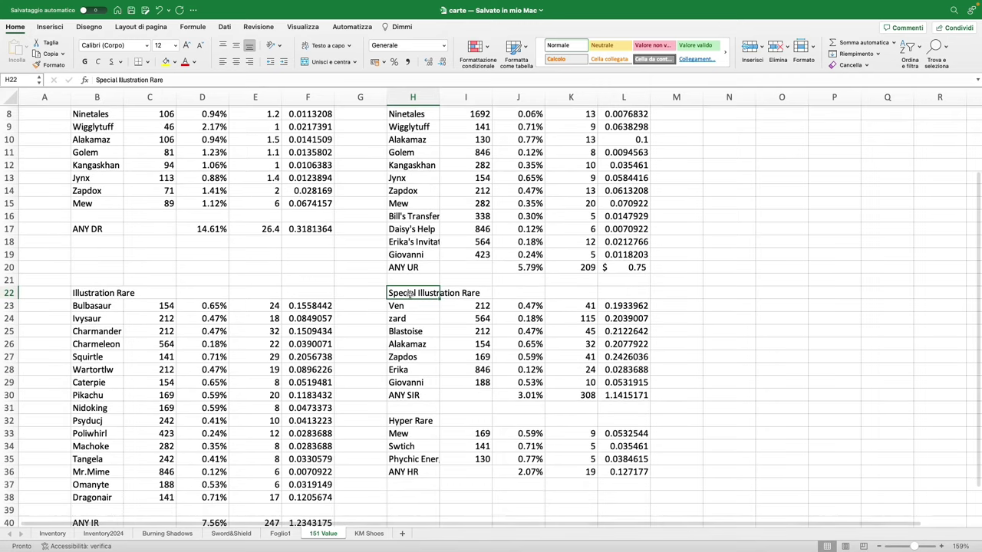
pyautogui.scroll(3, 410, 294)
pyautogui.scroll(-1, 404, 296)
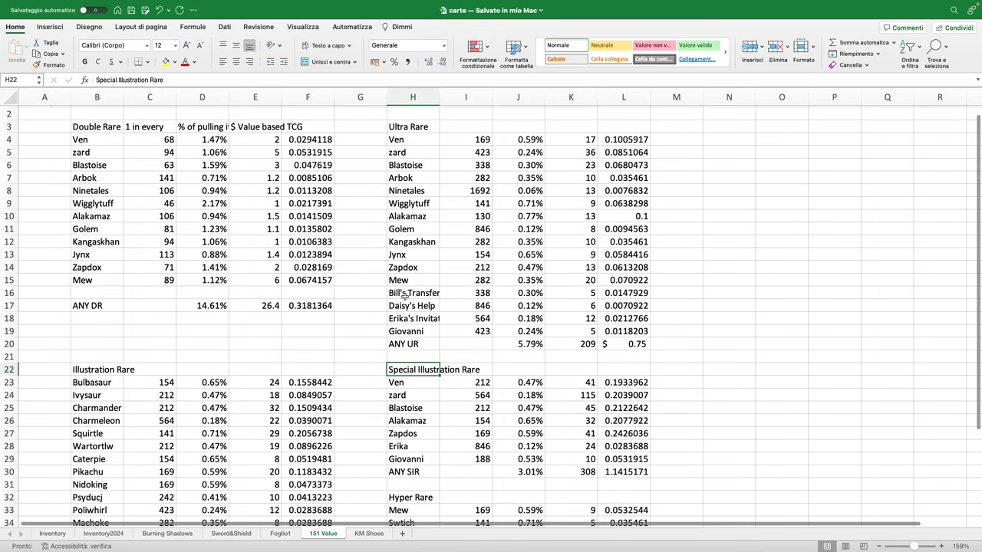
# Examine the Double Rare Ven card's "1 in every" figure and pull percentage against the number of packs opened
pyautogui.click(152, 140)
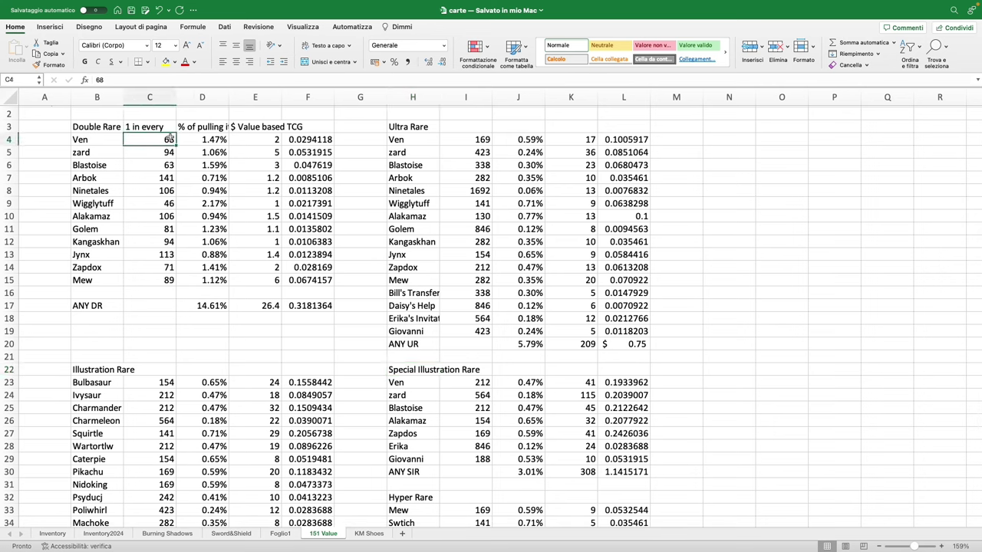
pyautogui.click(113, 140)
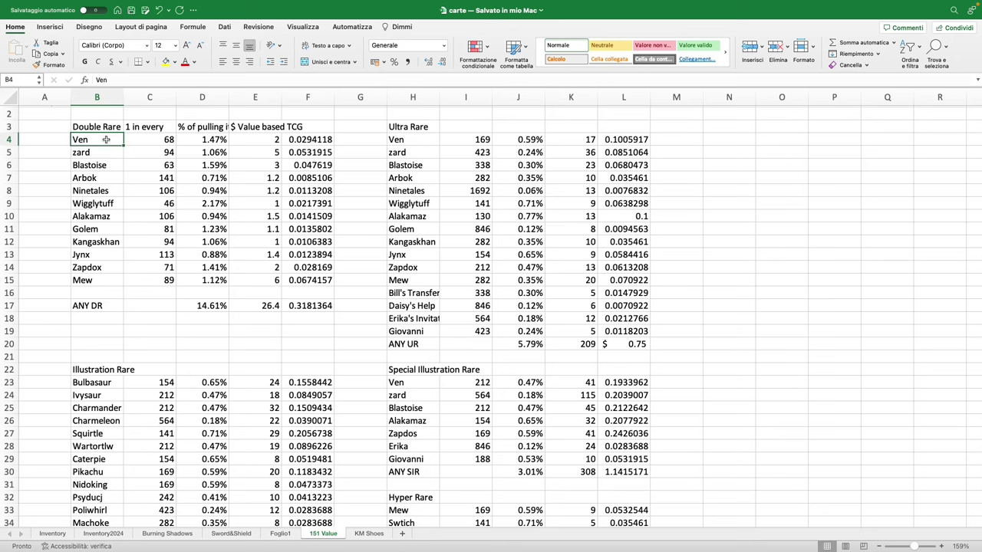
pyautogui.click(152, 141)
pyautogui.click(153, 129)
pyautogui.click(156, 139)
pyautogui.click(202, 139)
pyautogui.scroll(1, 203, 140)
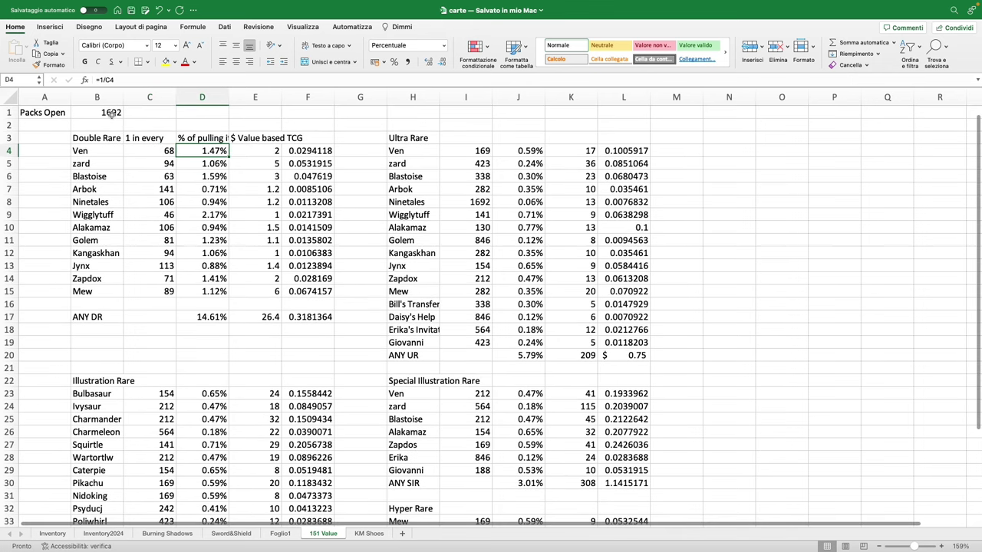
pyautogui.click(112, 113)
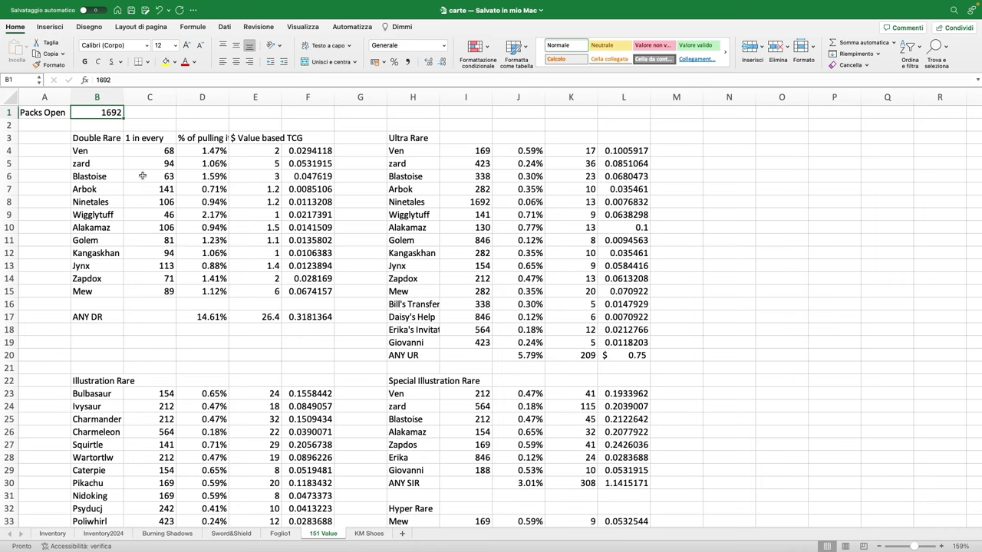
pyautogui.scroll(1, 142, 176)
# Check the ANY DR and ANY UR pull percentages and the individual percentages of the Double Rare cards
pyautogui.click(182, 311)
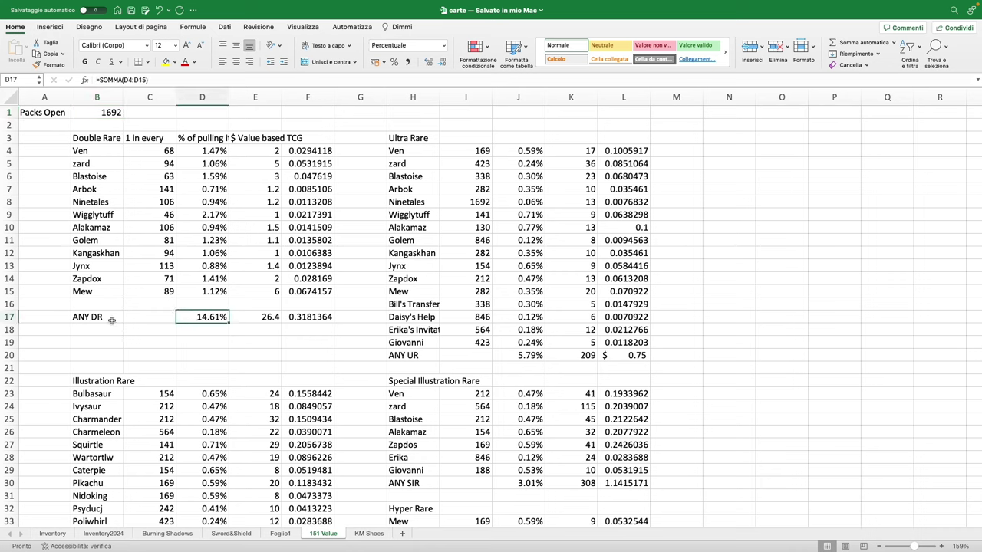
pyautogui.click(80, 314)
pyautogui.click(530, 357)
pyautogui.click(209, 332)
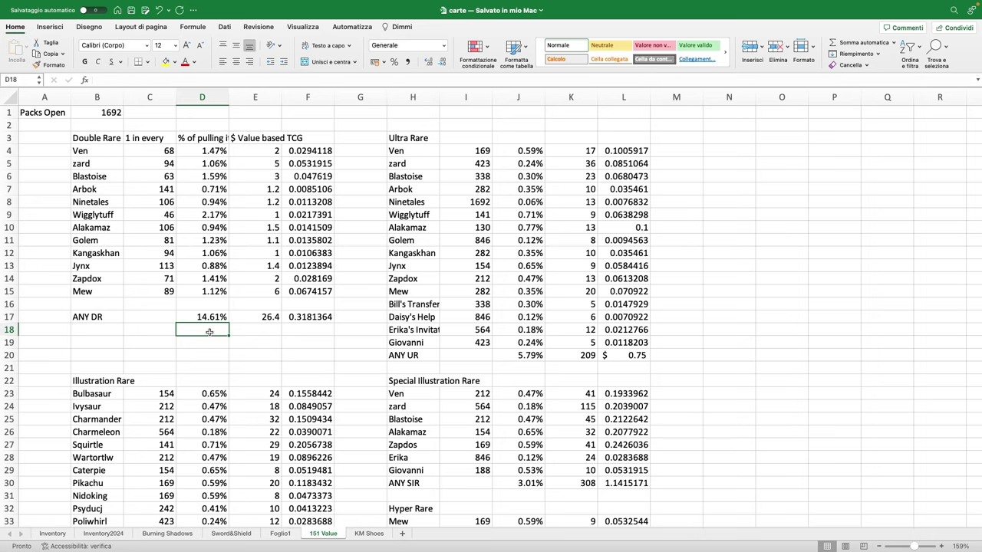
pyautogui.click(211, 294)
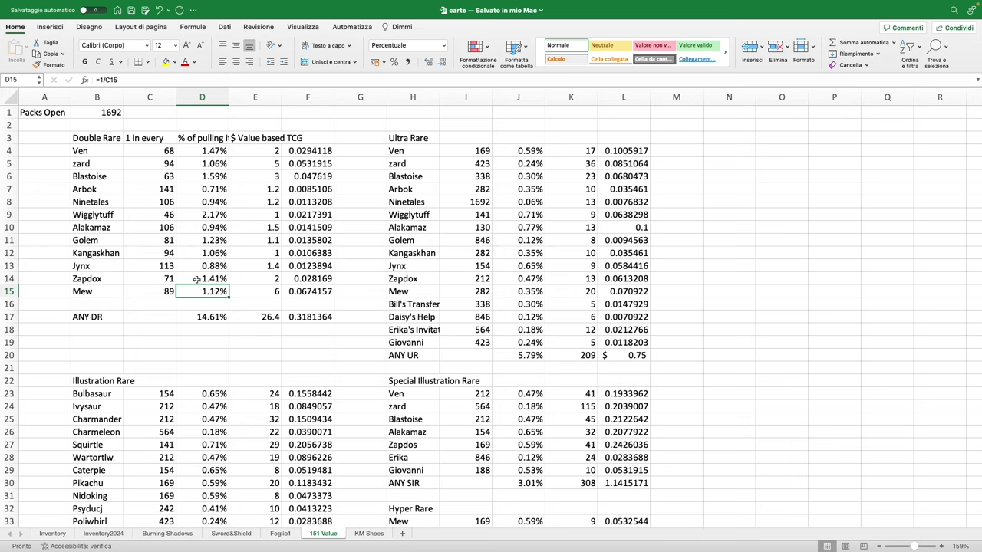
pyautogui.click(209, 151)
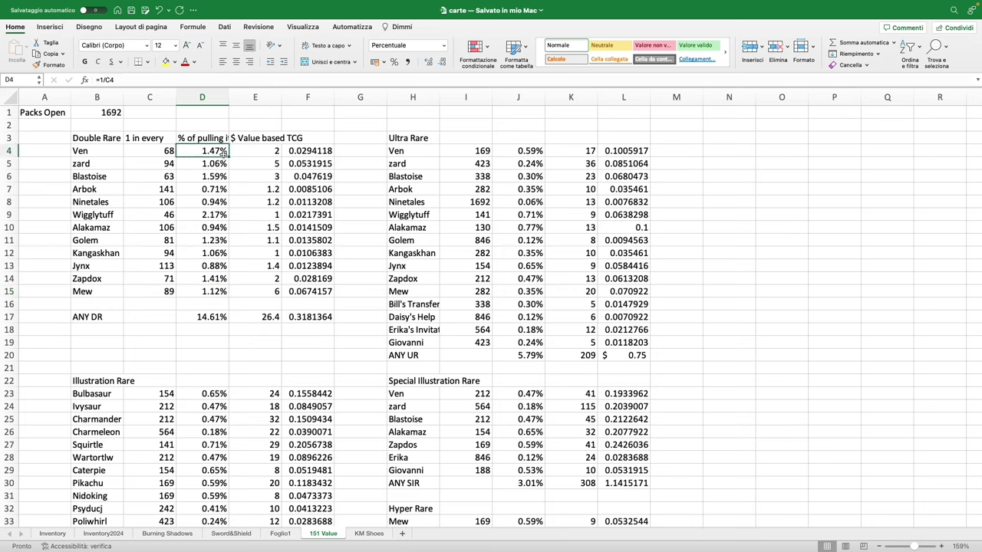
# Review the TCG-based dollar values of the Double Rare cards from Ven to Mew
pyautogui.click(94, 150)
pyautogui.click(255, 151)
pyautogui.moveTo(259, 149); pyautogui.dragTo(258, 291)
pyautogui.click(258, 291)
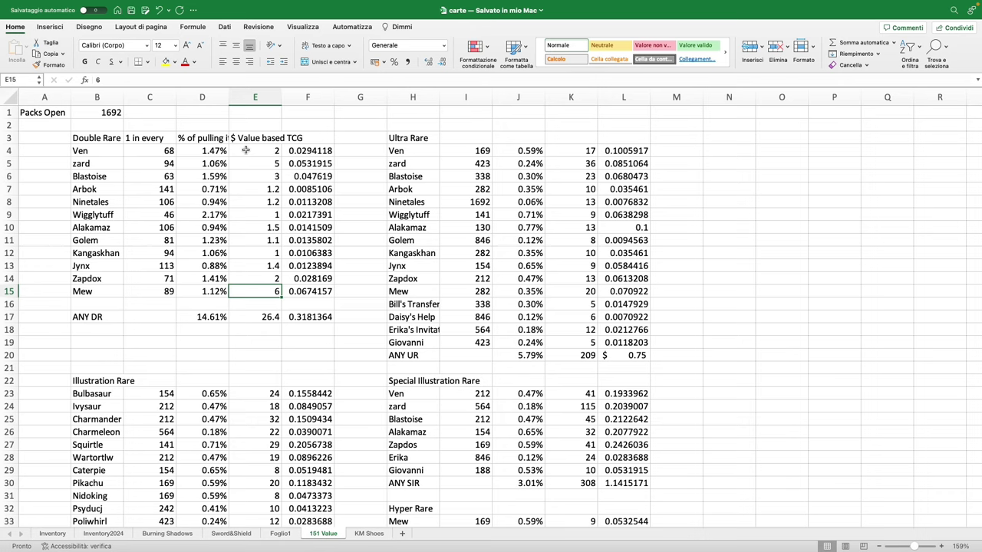
# Examine how the Double Rare Ven card's expected value in F4 is calculated from its pull percentage and dollar value
pyautogui.click(305, 150)
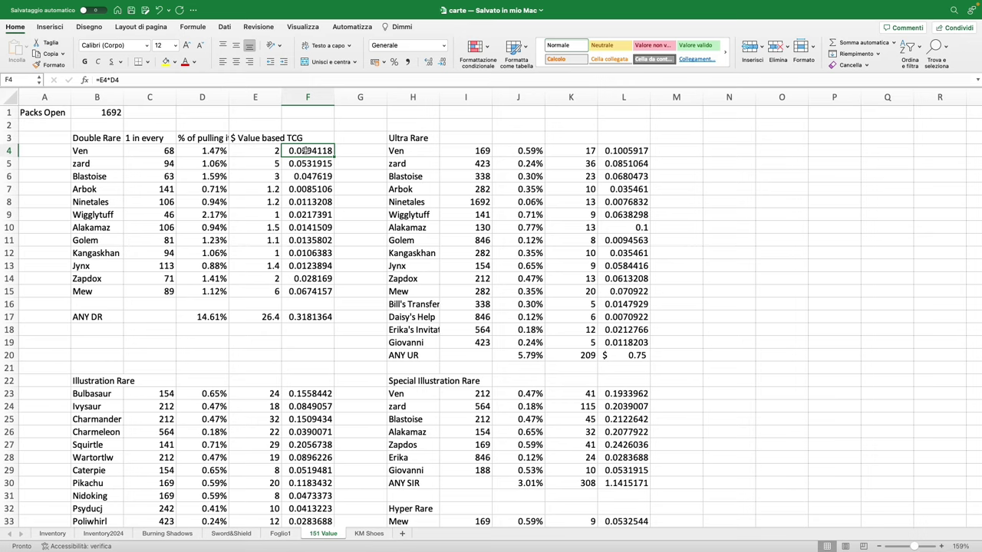
pyautogui.click(253, 150)
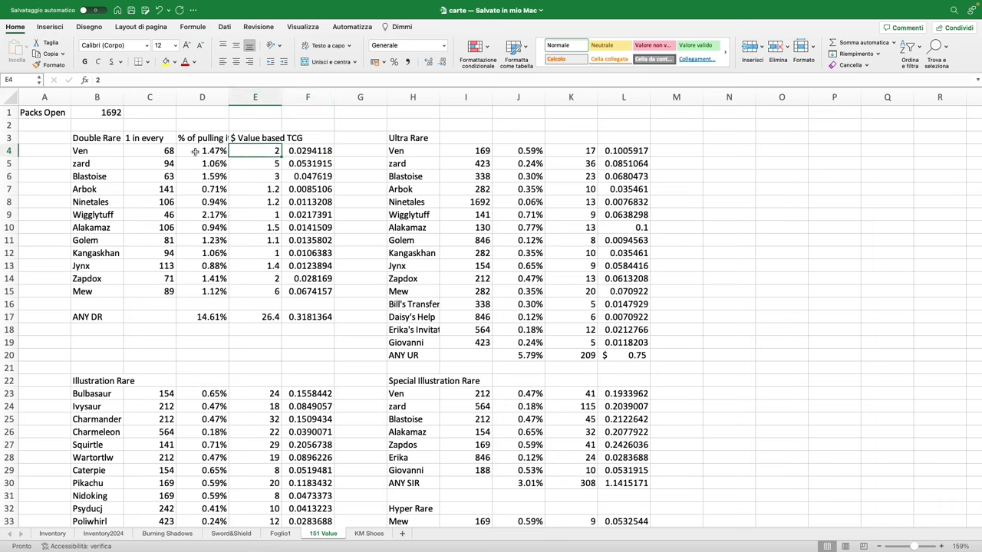
pyautogui.click(196, 151)
pyautogui.click(253, 152)
pyautogui.click(214, 152)
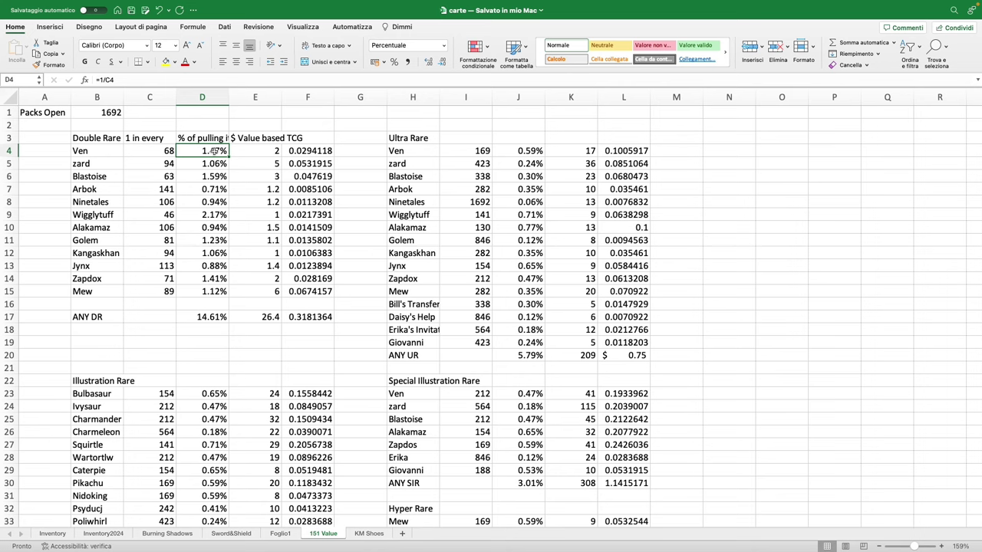
pyautogui.click(232, 153)
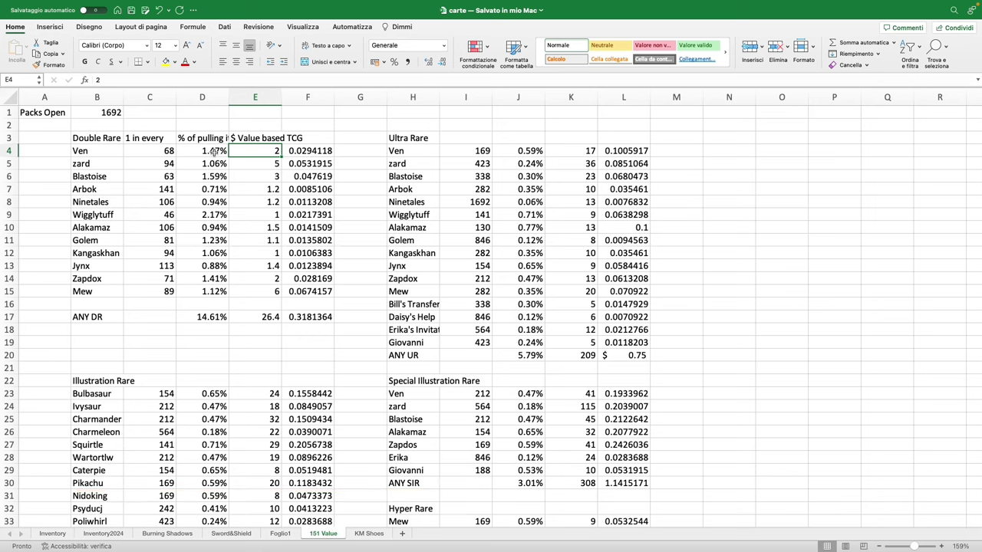
pyautogui.click(330, 151)
# Check the summed expected values per rarity in the ANY DR, ANY UR, ANY IR, ANY SIR and ANY HR rows
pyautogui.click(310, 317)
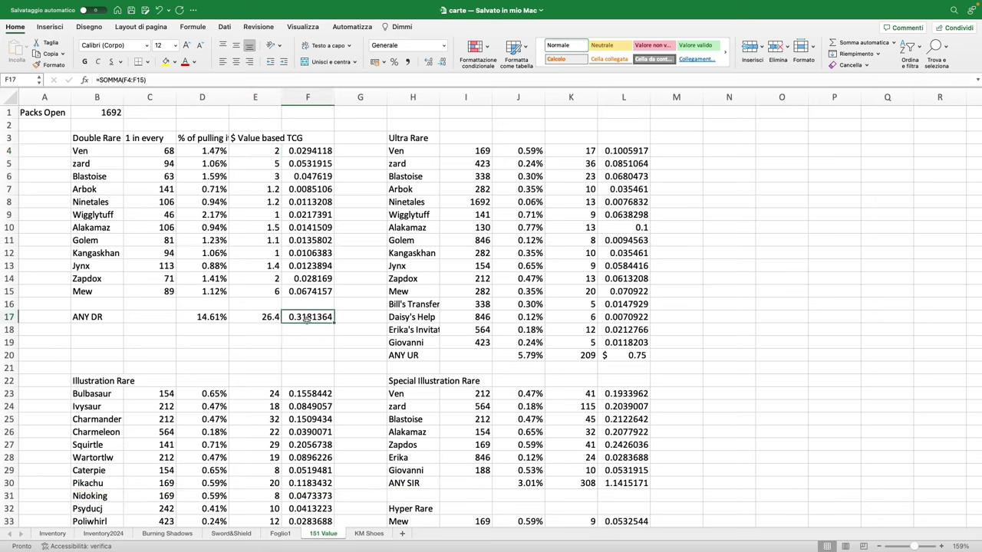
pyautogui.click(89, 318)
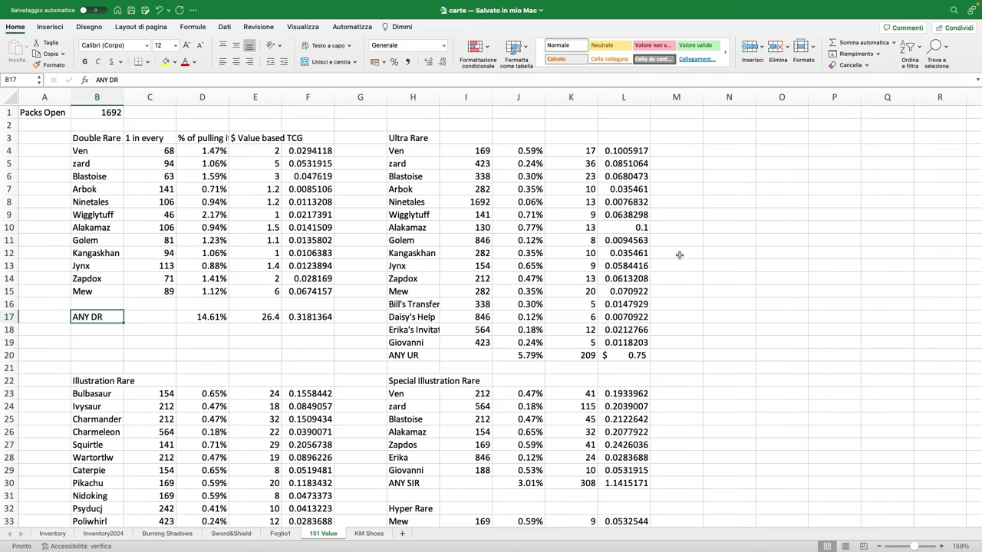
pyautogui.scroll(-2, 679, 256)
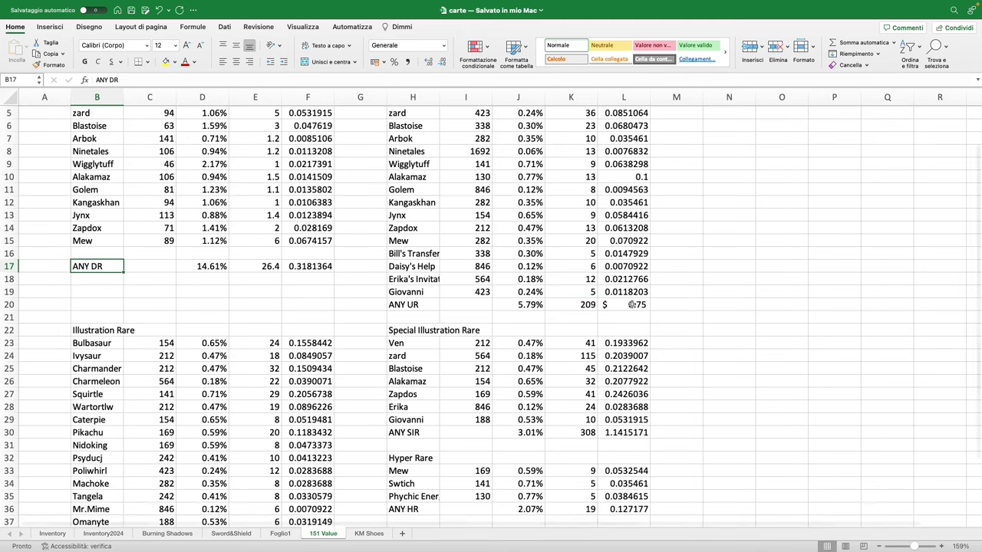
pyautogui.click(631, 307)
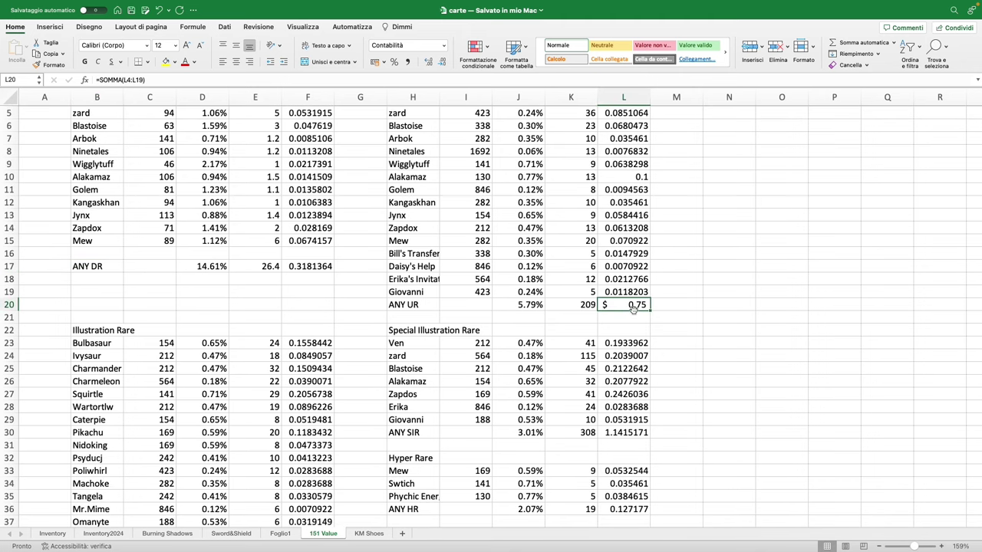
pyautogui.scroll(-4, 576, 310)
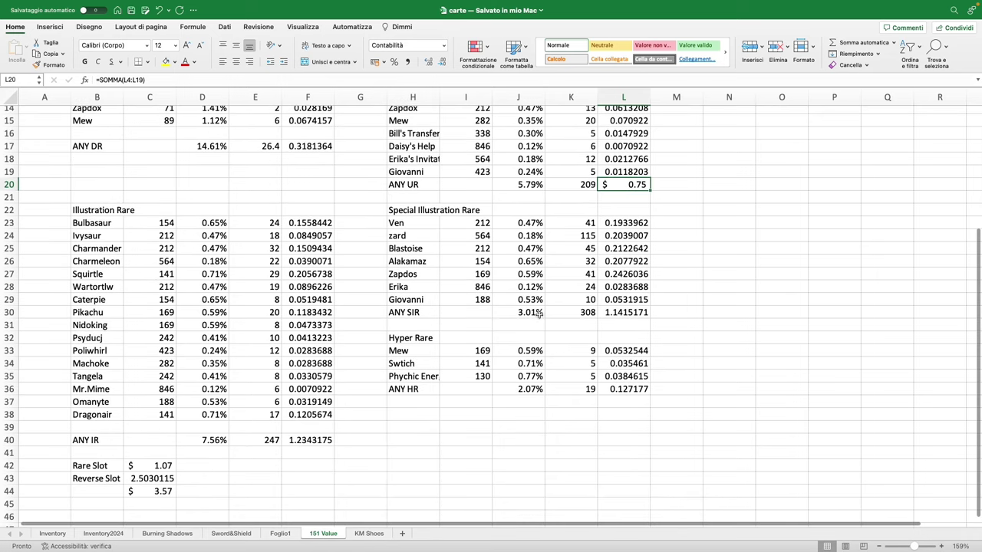
pyautogui.click(300, 444)
pyautogui.click(623, 313)
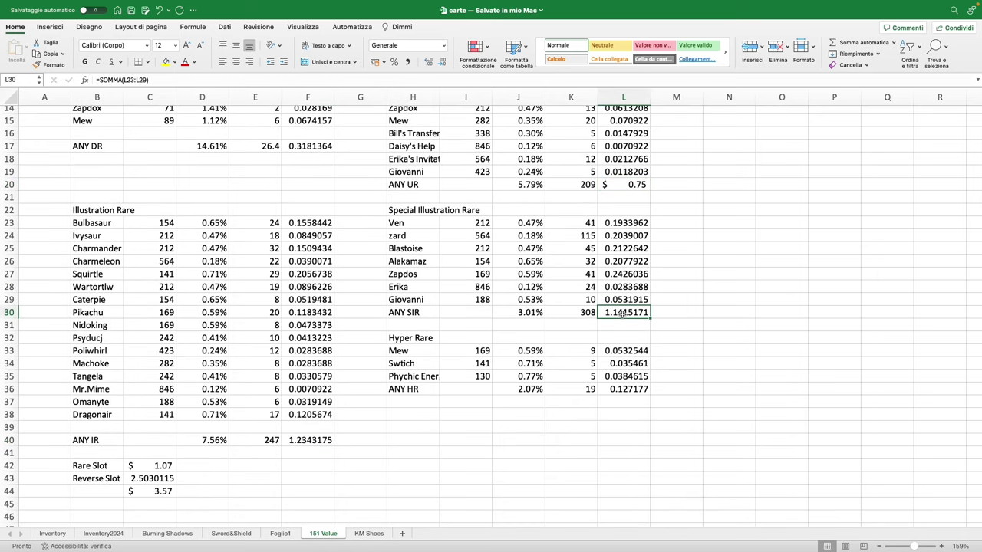
pyautogui.click(617, 399)
# Select the Rare Slot label and its value in B42:C42 to examine the slot's expected value
pyautogui.scroll(-3, 270, 323)
pyautogui.scroll(-1, 270, 323)
pyautogui.moveTo(92, 362); pyautogui.dragTo(142, 363)
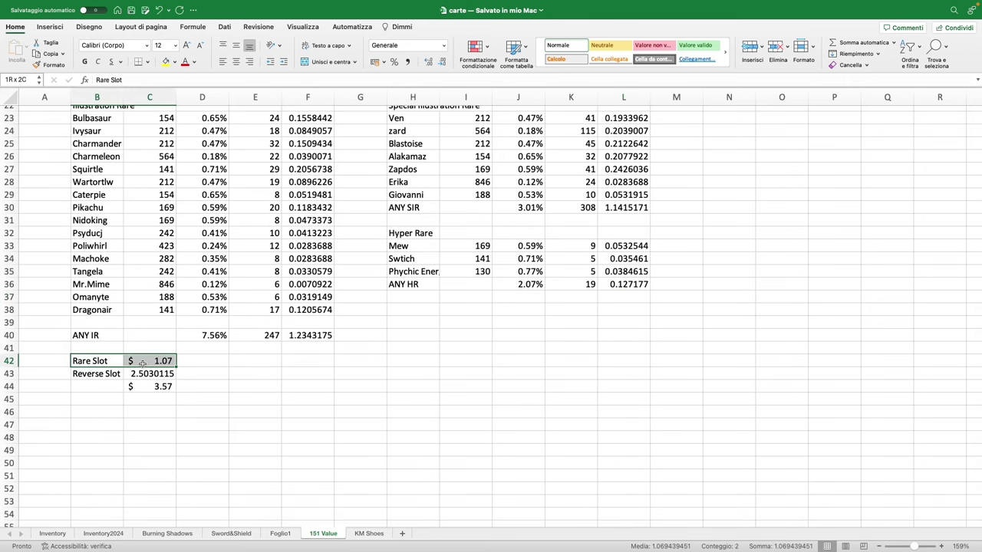
# Examine the Rare Slot formula in C42 and the Double Rare and Ultra Rare sections it draws from
pyautogui.click(142, 363)
pyautogui.scroll(10, 98, 136)
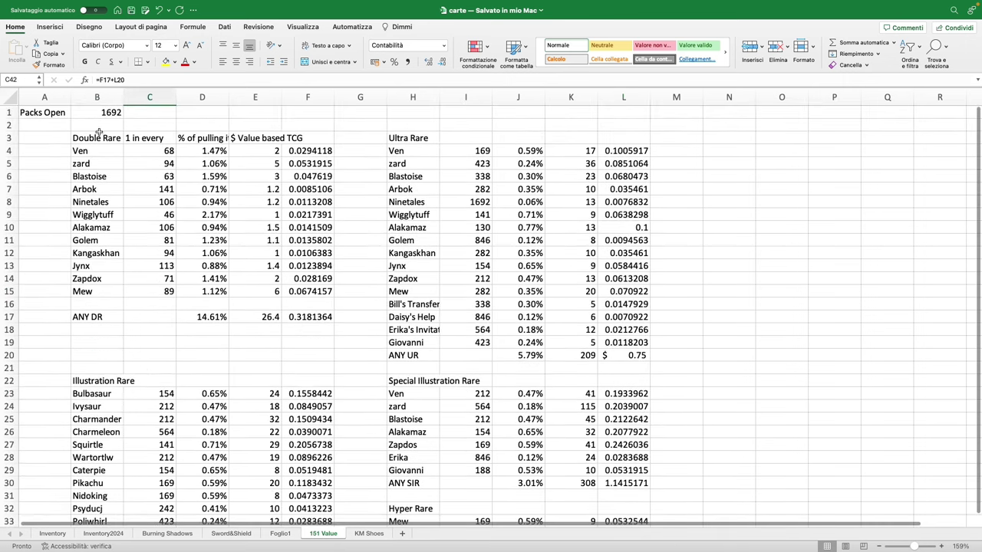
pyautogui.click(98, 137)
pyautogui.click(385, 135)
pyautogui.scroll(-10, 96, 201)
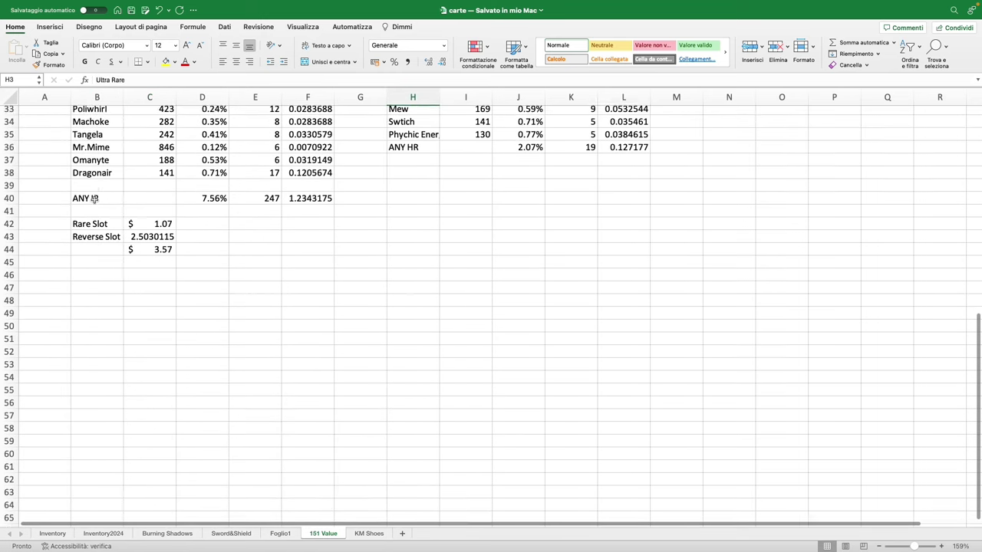
pyautogui.scroll(1, 98, 207)
pyautogui.click(146, 235)
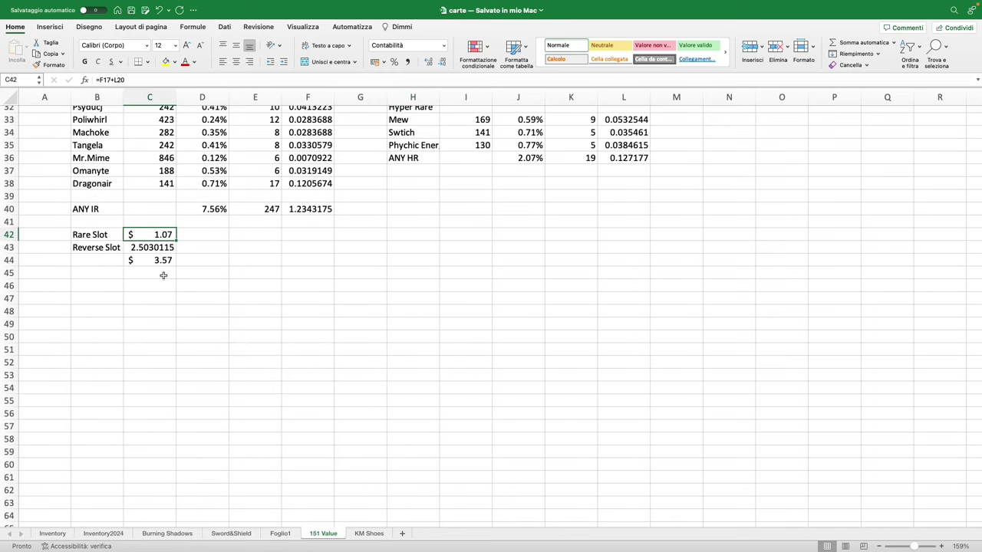
# Check the Reverse Slot formula in C43 and the combined pack value in C44
pyautogui.click(100, 251)
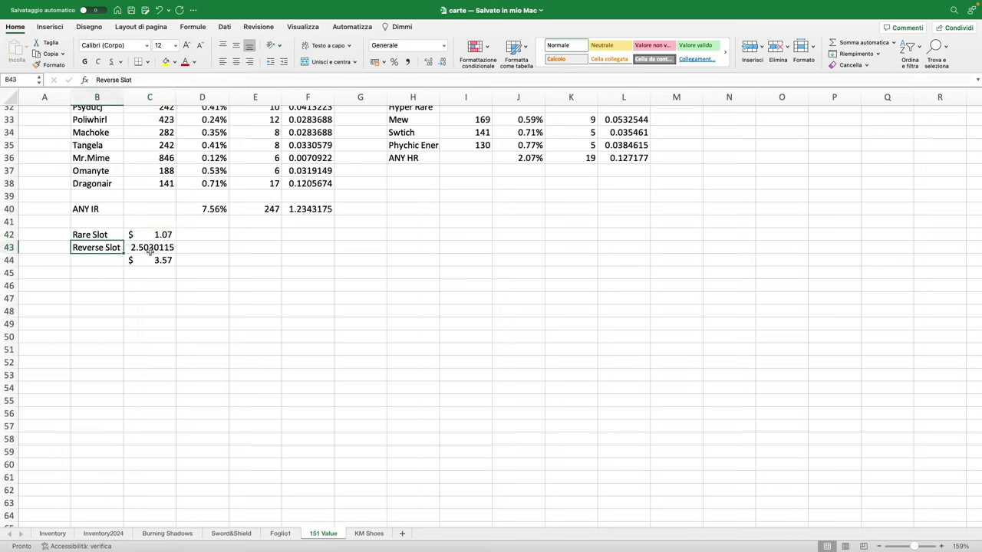
pyautogui.click(151, 248)
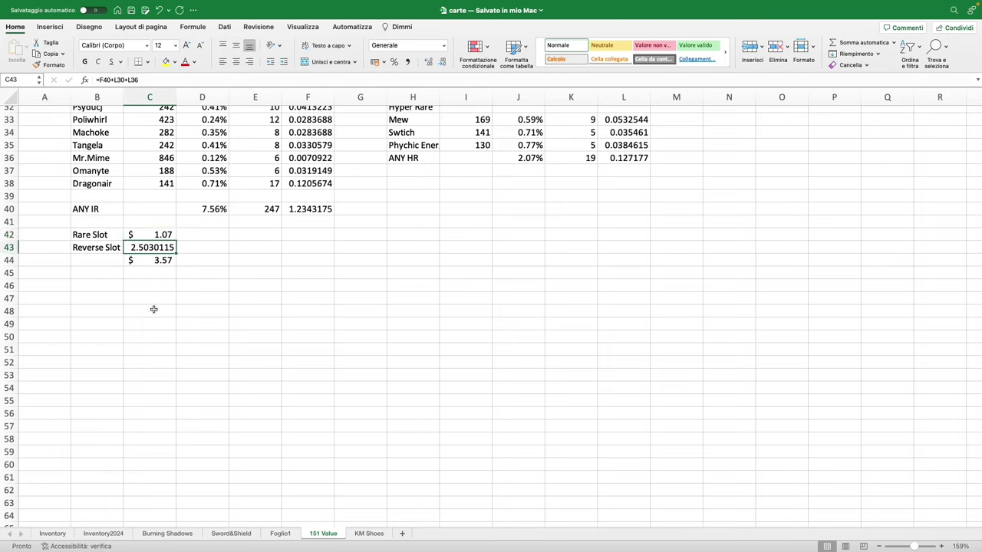
pyautogui.click(97, 260)
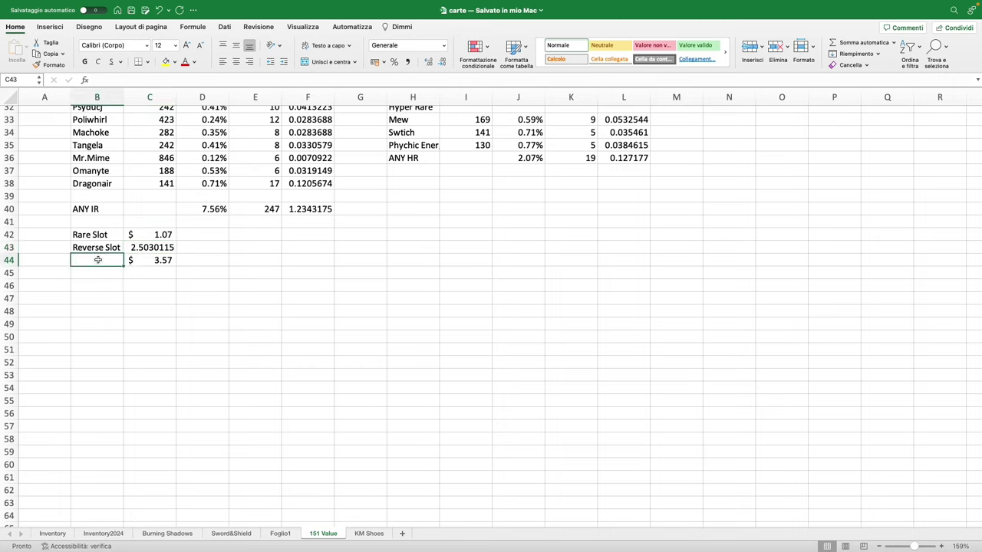
pyautogui.click(151, 263)
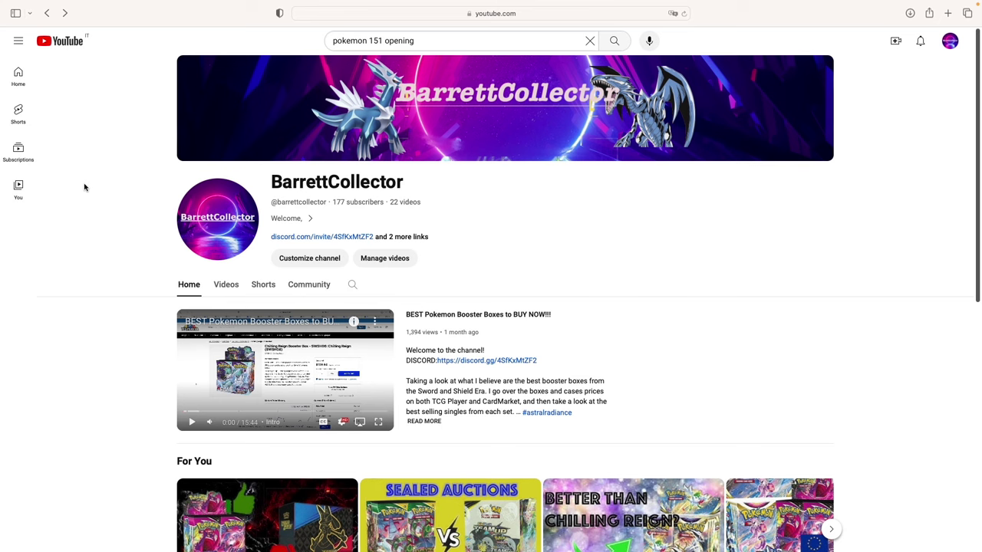
# Switch to the BarrettCollector YouTube channel and browse its videos and the community post about the Paldea Evolved live box break
pyautogui.scroll(-1, 96, 206)
pyautogui.scroll(-3, 96, 206)
pyautogui.scroll(4, 96, 207)
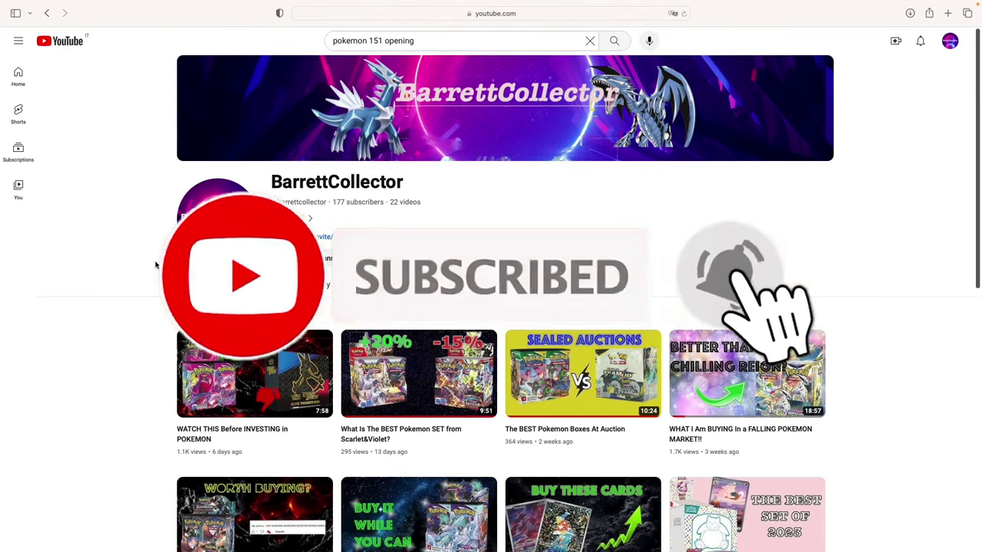
pyautogui.scroll(-5, 147, 267)
pyautogui.scroll(5, 146, 267)
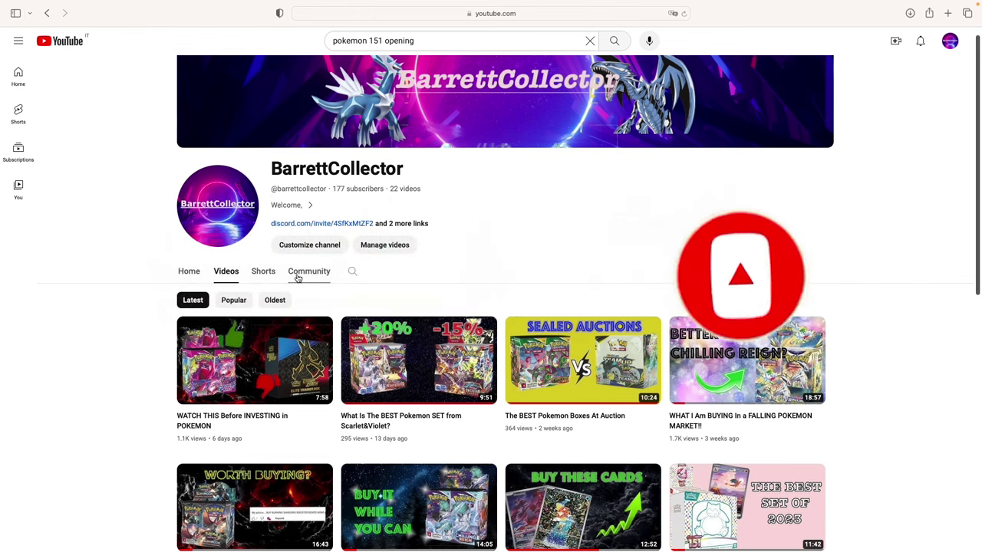
pyautogui.click(298, 271)
pyautogui.scroll(-6, 155, 256)
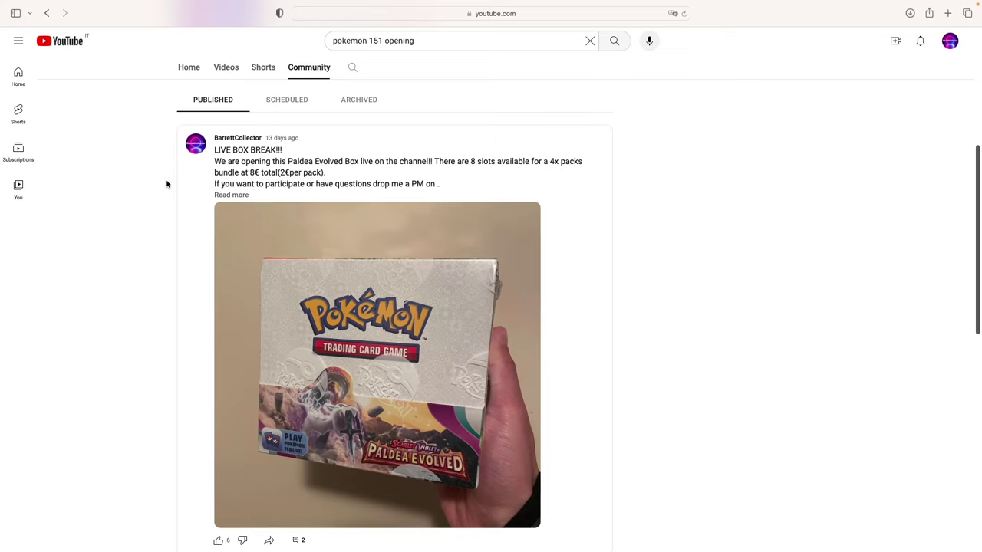
pyautogui.scroll(5, 167, 184)
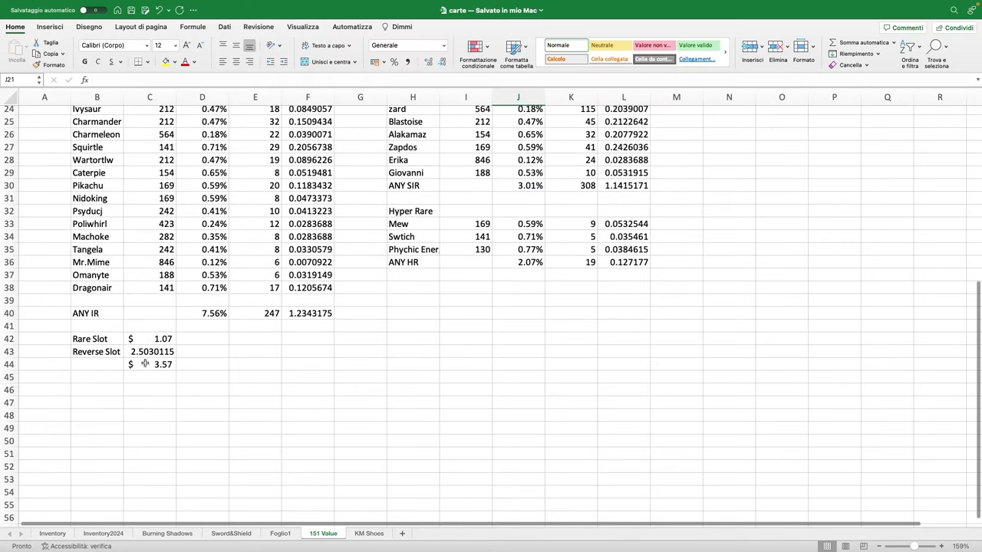
# Return to the 151 Value sheet and inspect the sum formula for the total pack value in C44
pyautogui.click(145, 364)
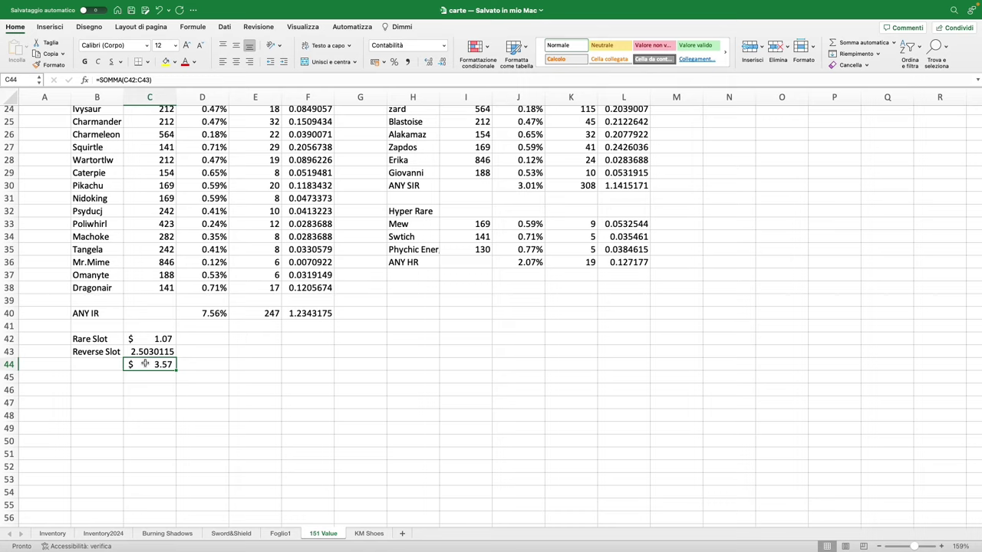
pyautogui.doubleClick(145, 364)
pyautogui.press('Return')
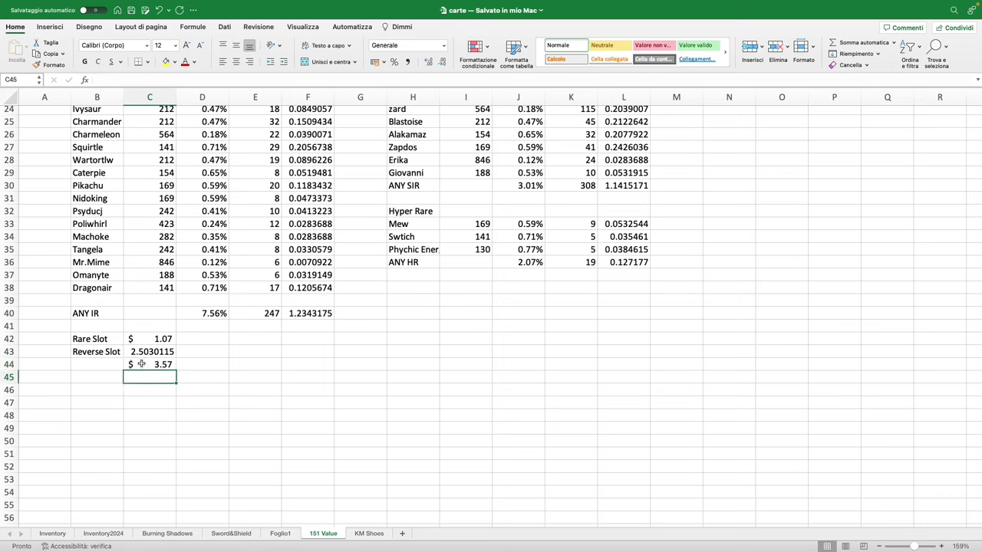
pyautogui.click(141, 363)
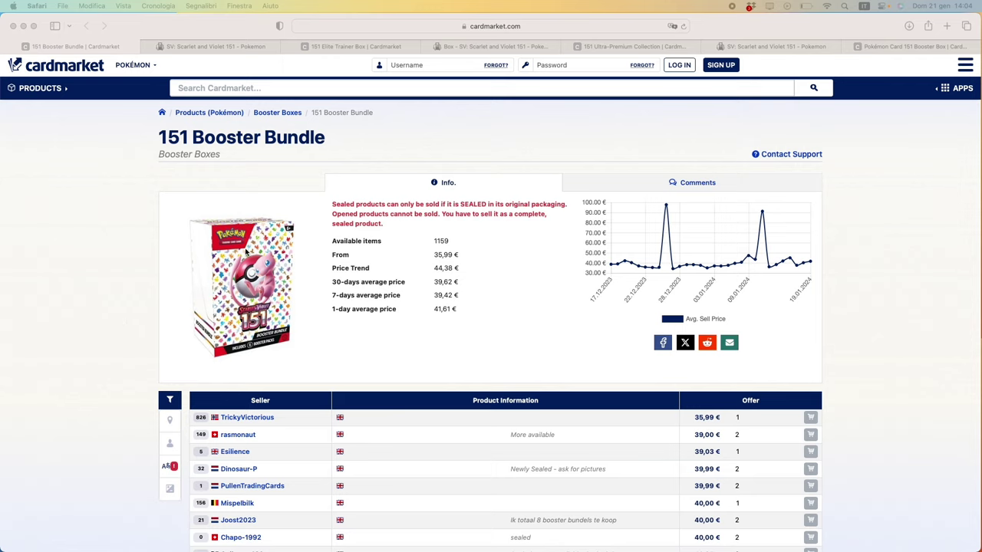
# Review the Cardmarket prices of the 151 Elite Trainer Box and the 151 Ultra-Premium Collection in the browser
pyautogui.click(346, 47)
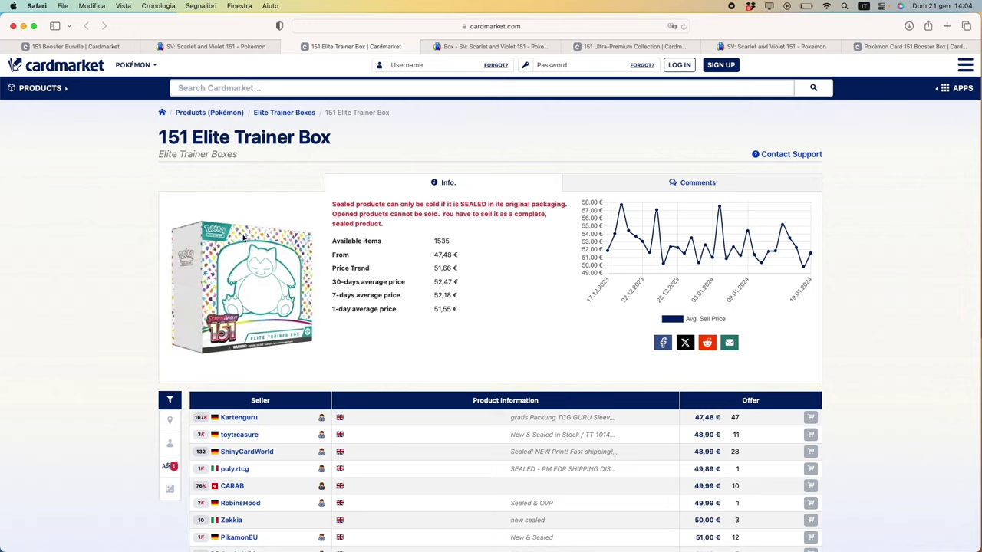
pyautogui.click(585, 49)
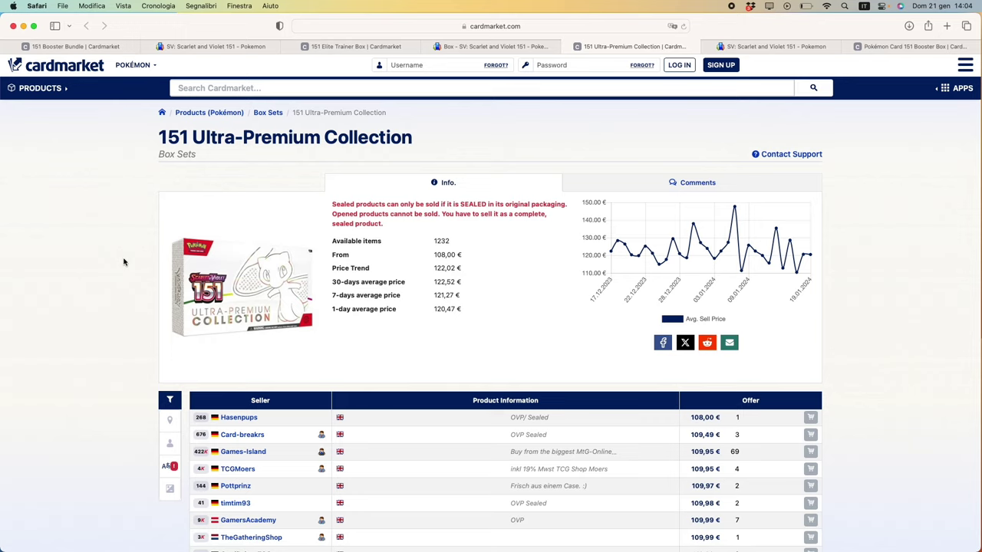
pyautogui.hotkey('ctrl', 'shift', 'Tab')
pyautogui.hotkey('ctrl', 'shift', 'Tab')
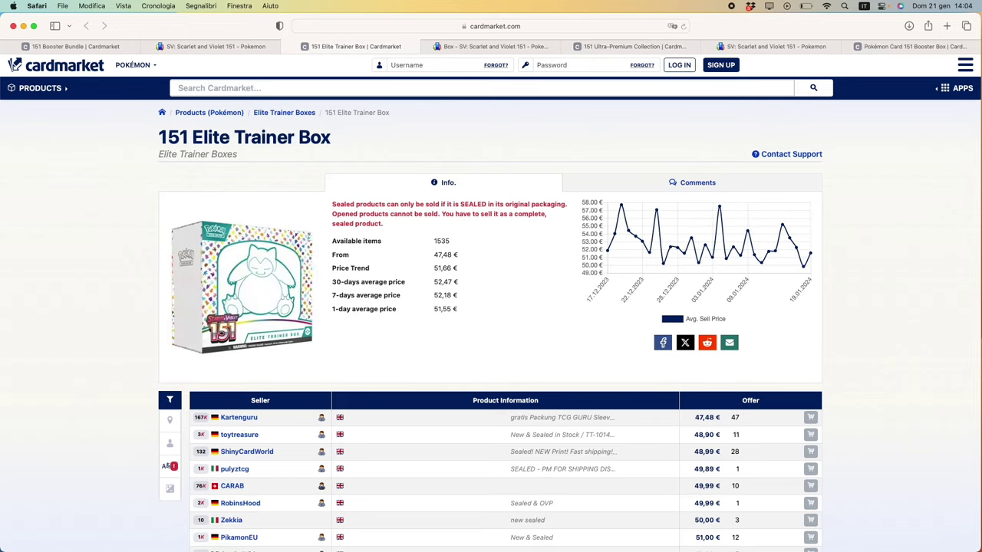
# Switch back to the Excel sheet and compare the Bundles row and the Cardmarket and TCG price columns in rows 47 to 49
pyautogui.press('super+Tab')
pyautogui.moveTo(420, 36); pyautogui.dragTo(367, 25)
pyautogui.click(184, 325)
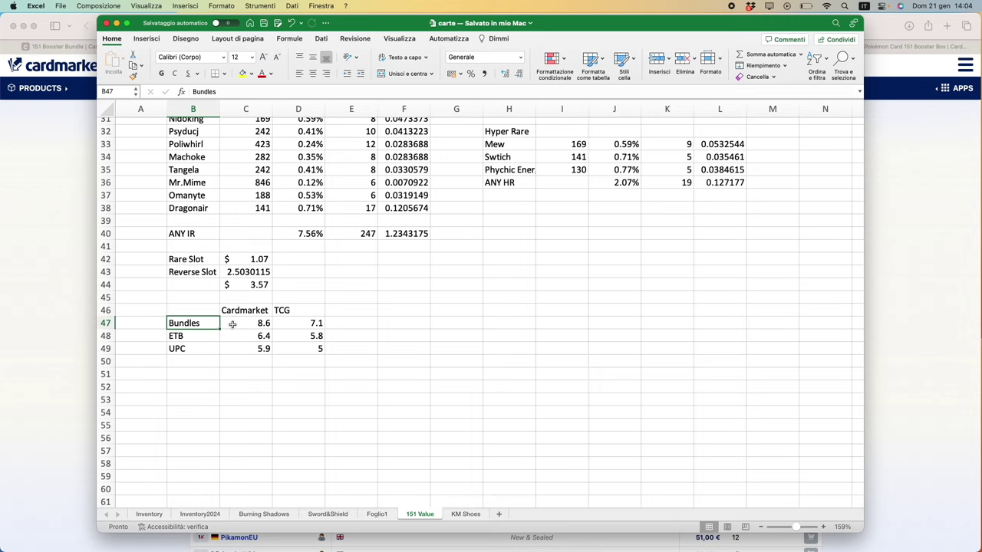
pyautogui.moveTo(232, 324); pyautogui.dragTo(263, 324)
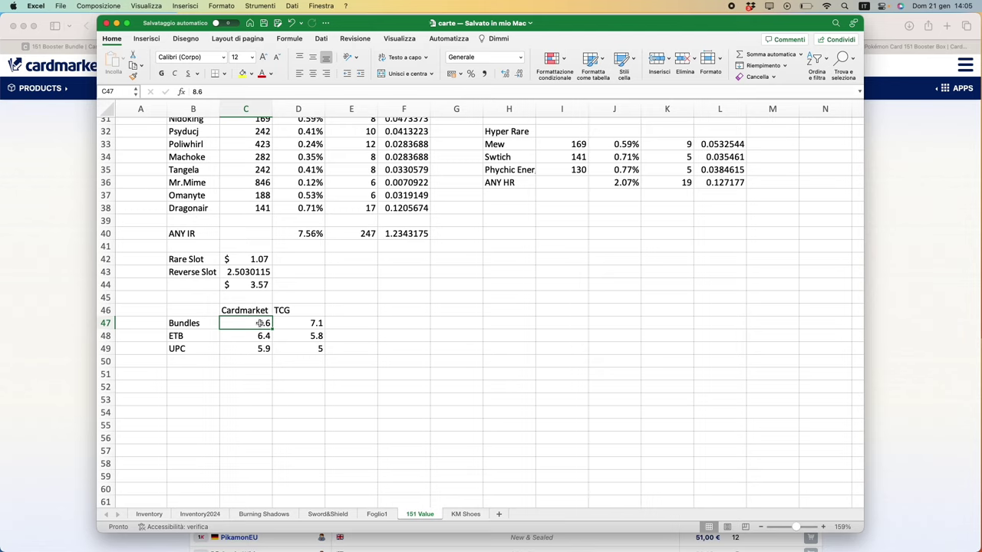
pyautogui.click(285, 323)
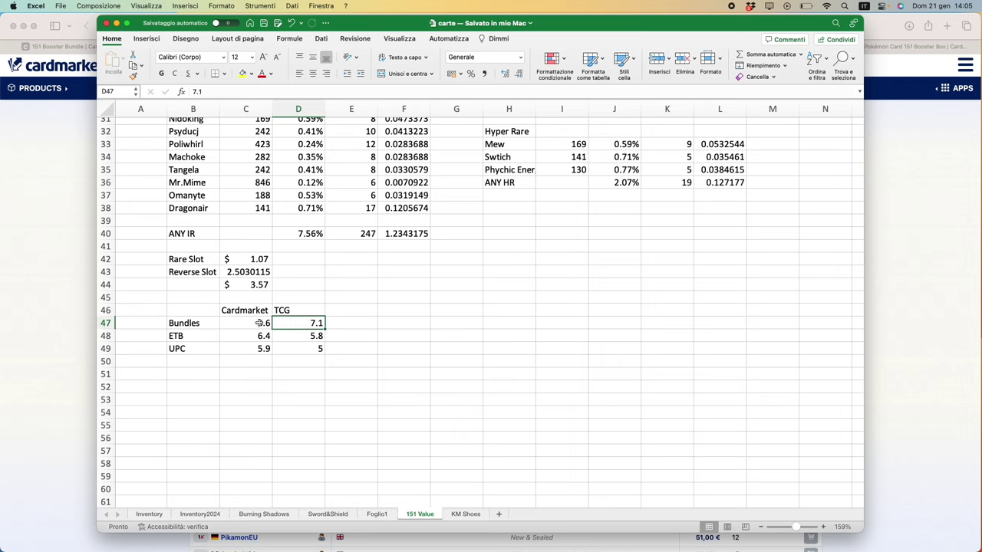
pyautogui.moveTo(256, 324); pyautogui.dragTo(258, 355)
pyautogui.moveTo(313, 322); pyautogui.dragTo(310, 352)
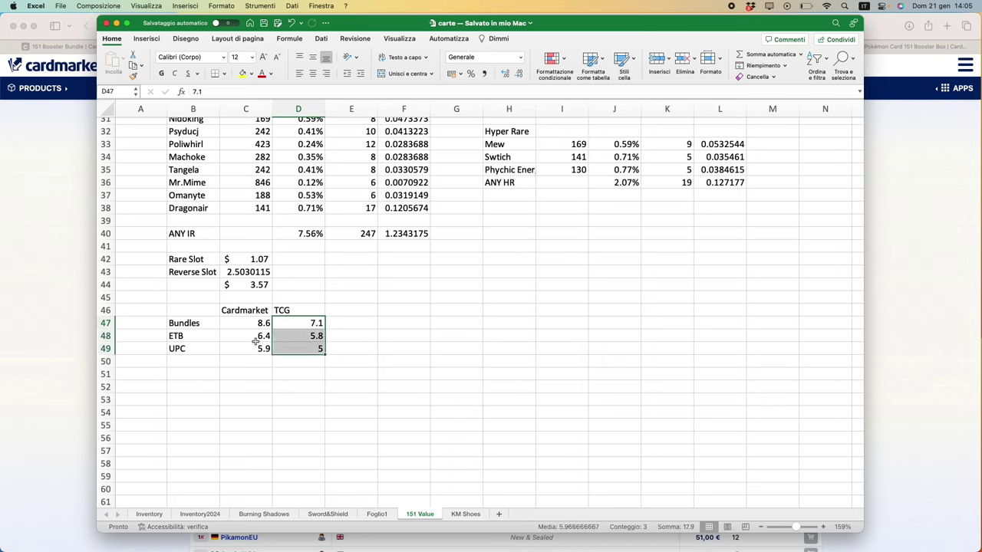
# Compare the ETB prices under Cardmarket and TCG in row 48
pyautogui.click(184, 337)
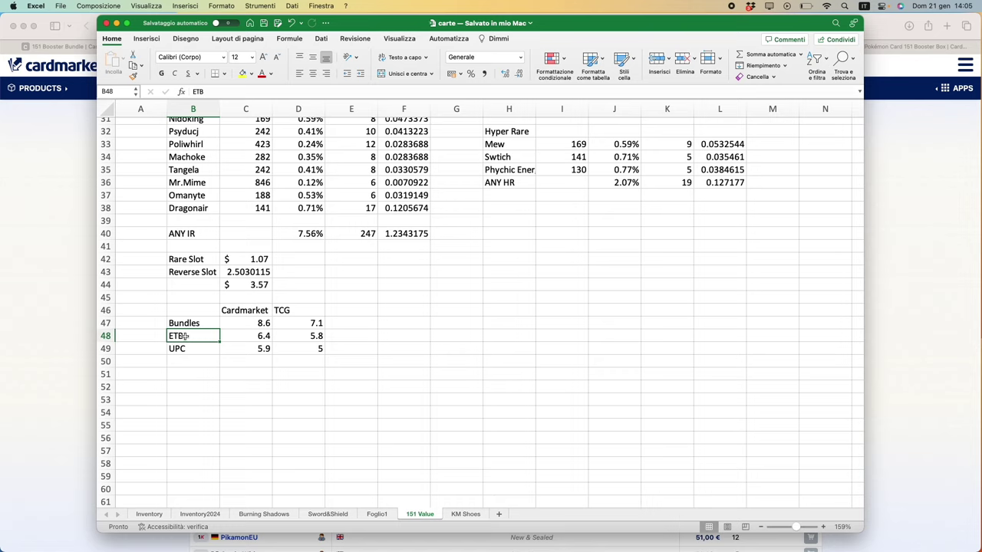
pyautogui.click(249, 339)
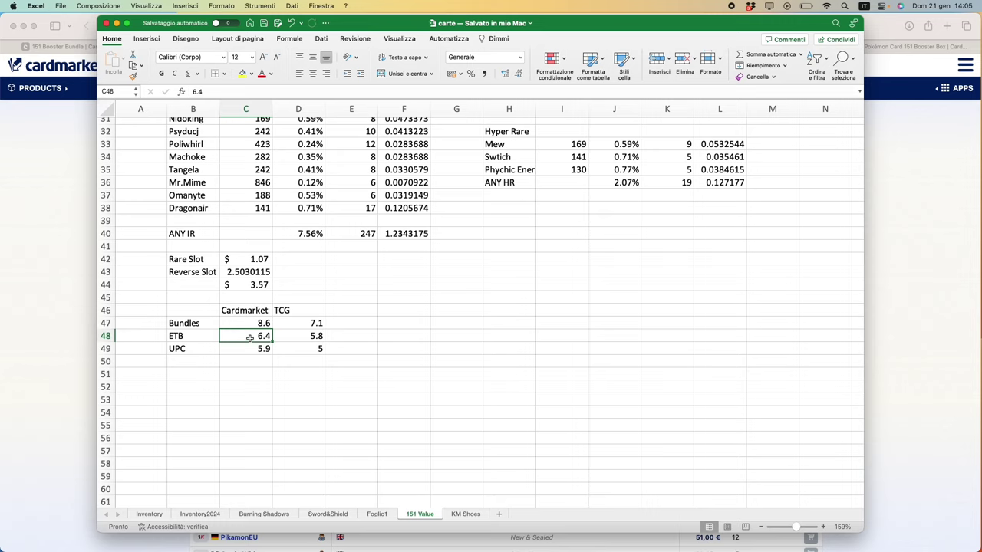
pyautogui.click(303, 338)
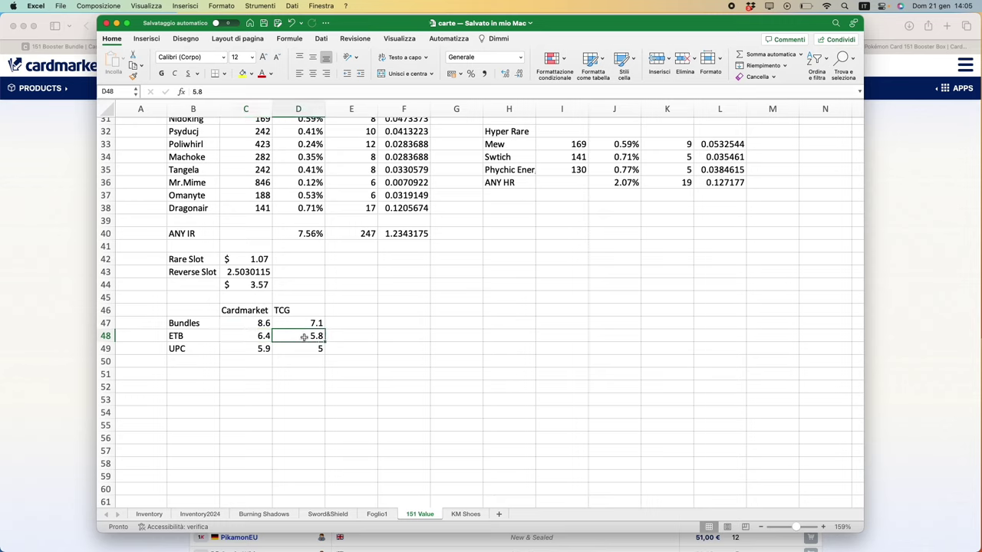
pyautogui.click(302, 310)
# Compare the UPC prices under Cardmarket and TCG in row 49
pyautogui.scroll(-2, 301, 310)
pyautogui.moveTo(188, 319); pyautogui.dragTo(286, 320)
pyautogui.click(286, 320)
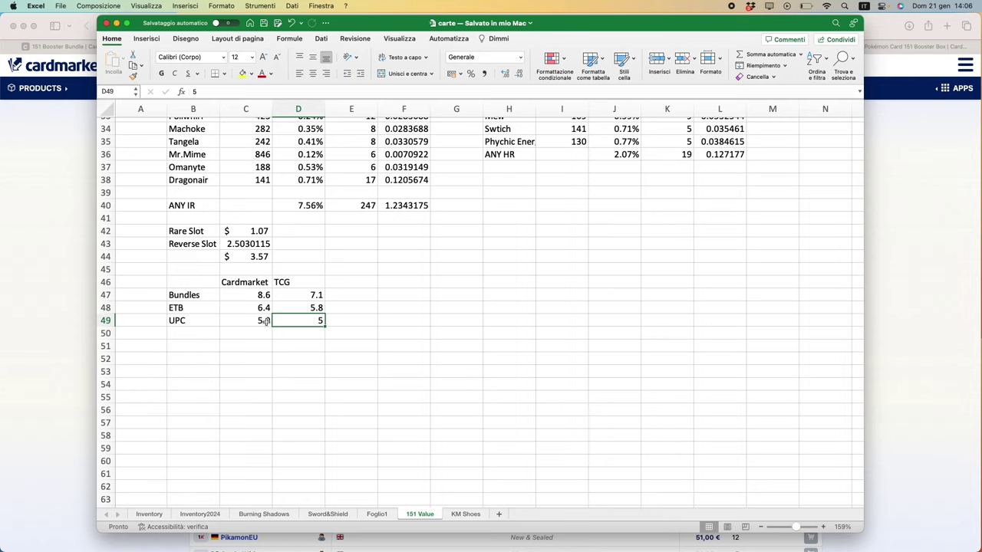
pyautogui.click(253, 322)
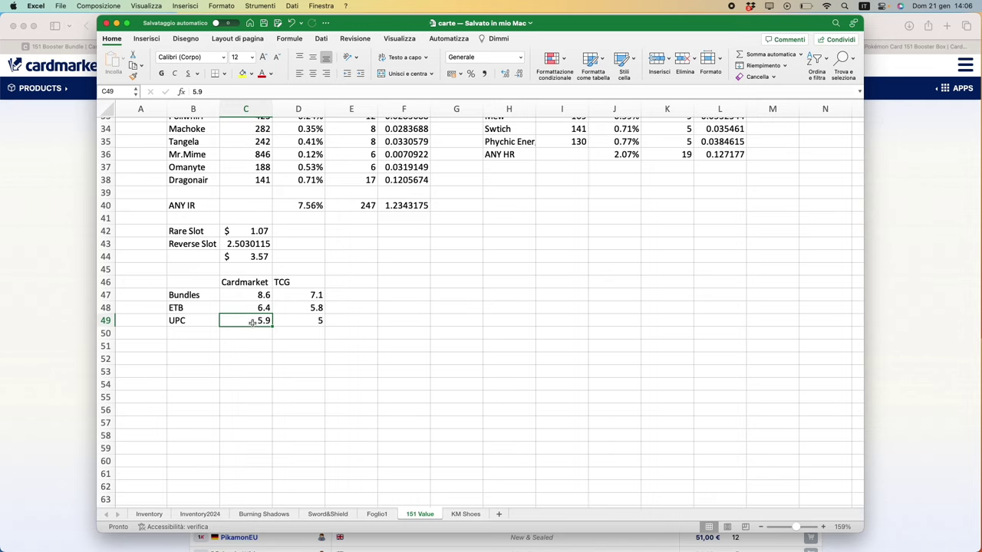
pyautogui.click(249, 279)
pyautogui.click(247, 320)
pyautogui.click(288, 320)
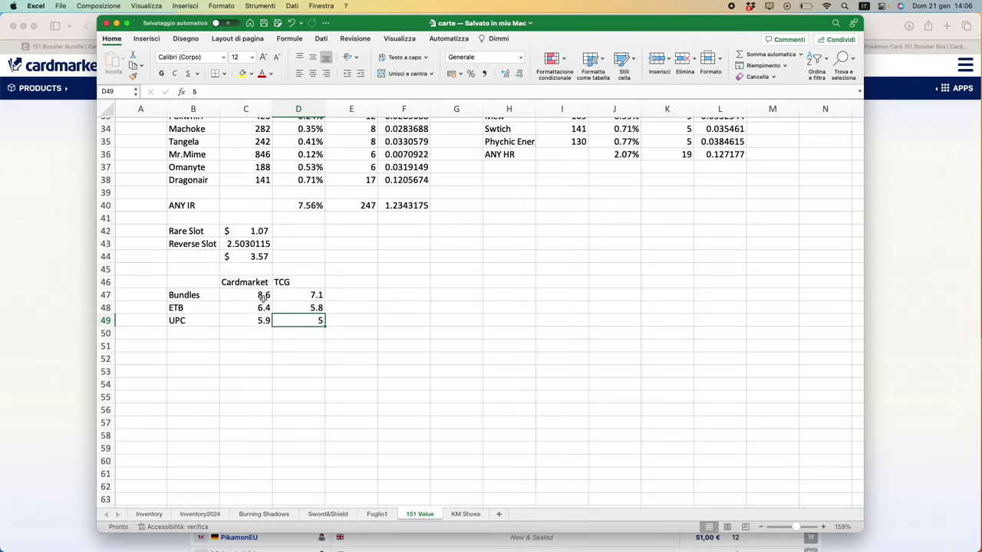
# Review the whole Cardmarket and TCG price table in B46:D49, ending on the UPC row
pyautogui.moveTo(162, 270); pyautogui.dragTo(365, 330)
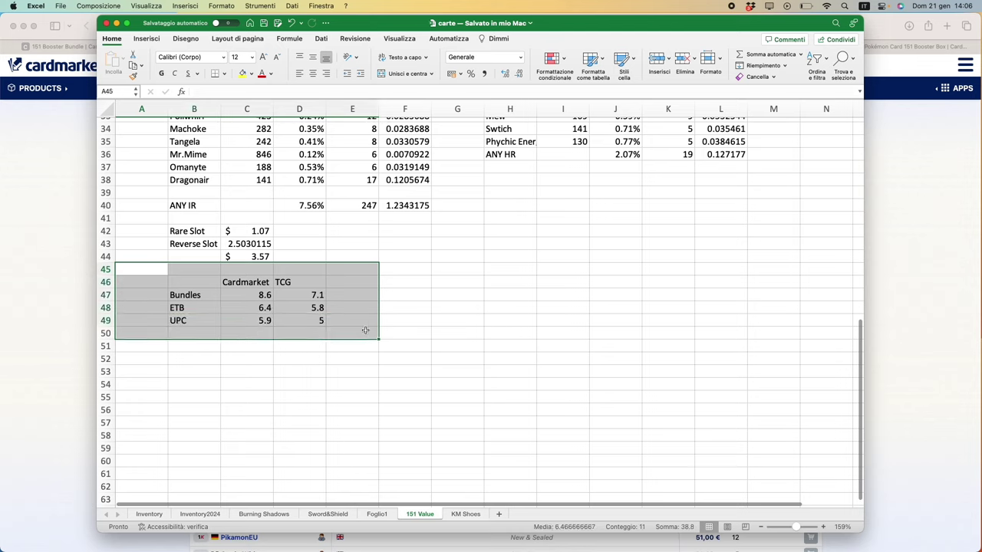
pyautogui.click(306, 325)
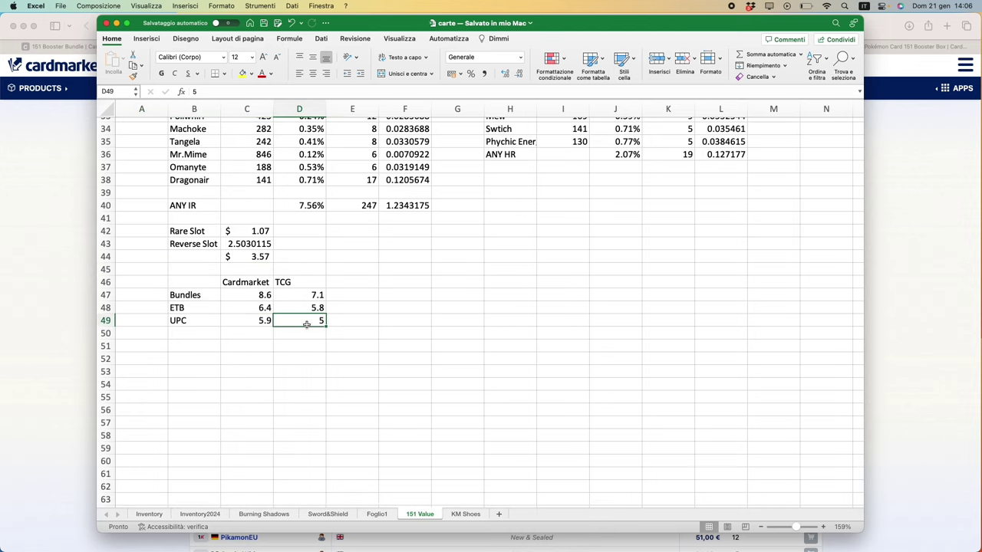
pyautogui.click(201, 294)
pyautogui.moveTo(201, 295); pyautogui.dragTo(294, 321)
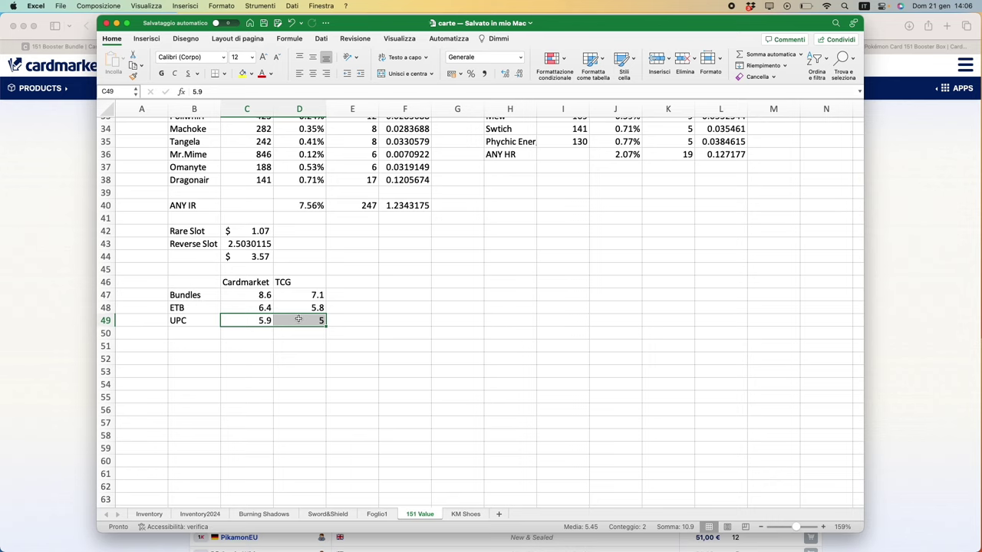
pyautogui.moveTo(179, 283); pyautogui.dragTo(299, 325)
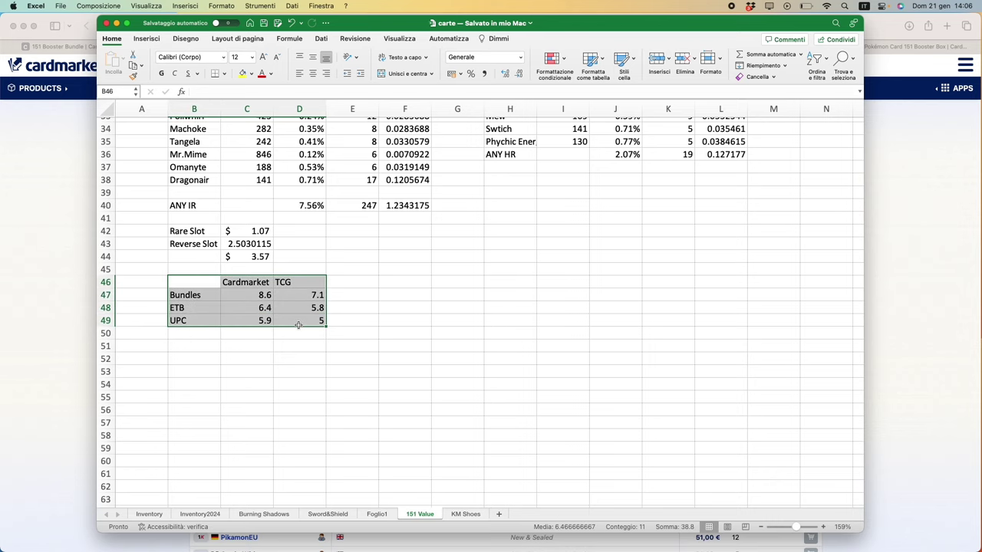
pyautogui.click(193, 320)
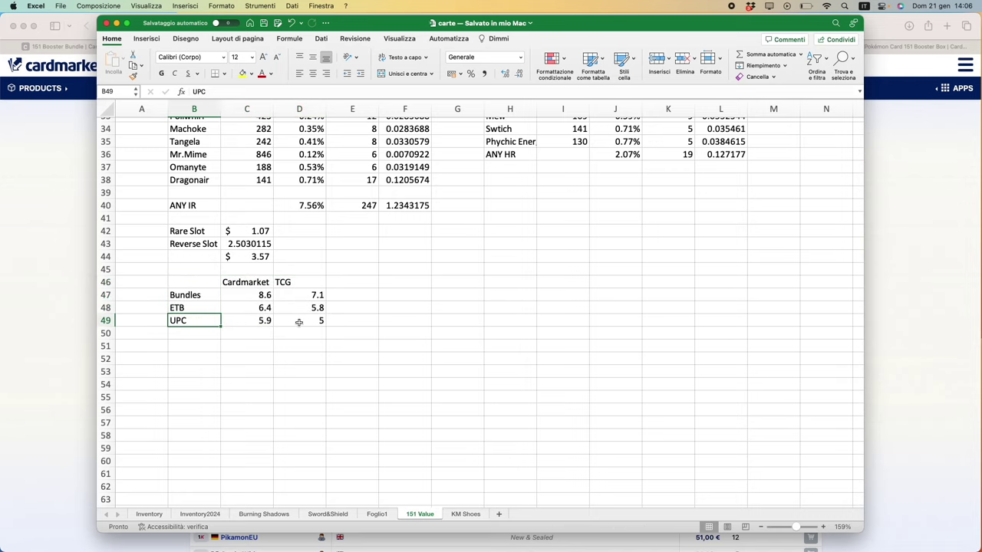
# Switch to the Cardmarket page of the 151 Booster Bundle and look through its seller offers
pyautogui.click(90, 100)
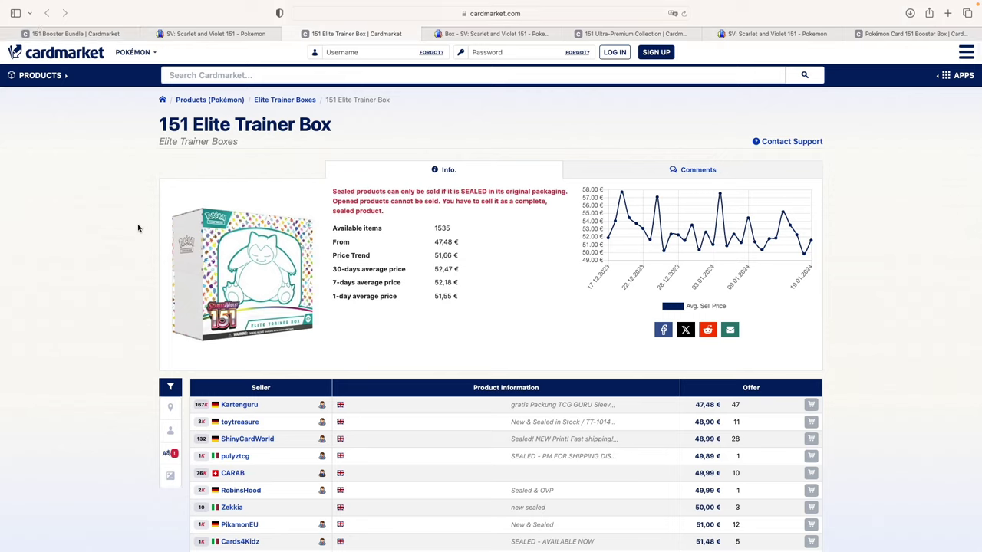
pyautogui.scroll(2, 134, 206)
pyautogui.click(115, 34)
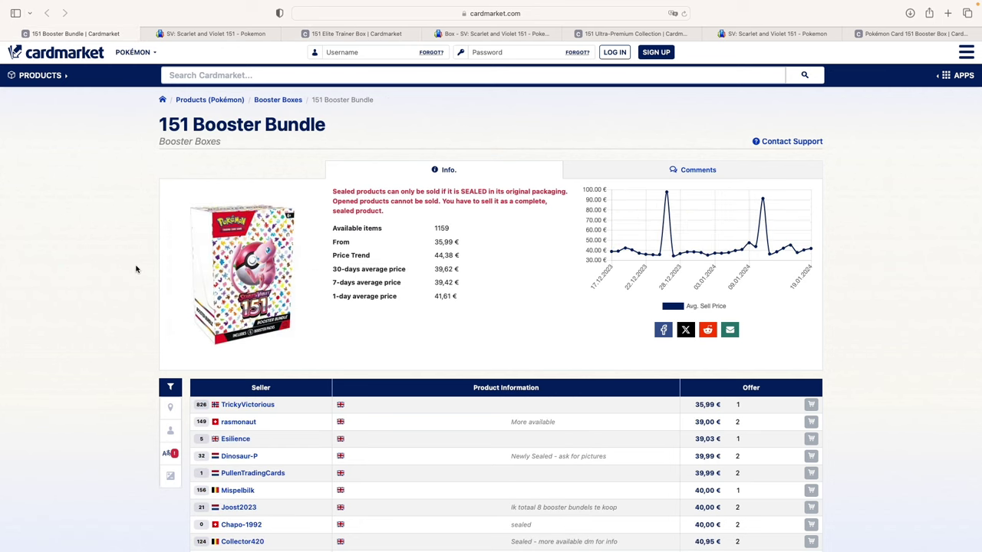
pyautogui.scroll(-10, 136, 268)
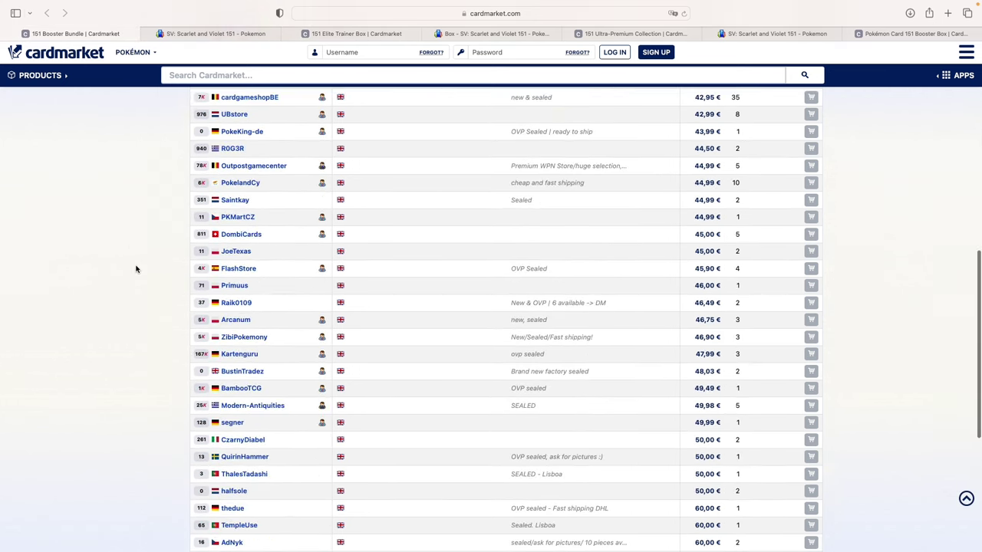
# Review the 151 Booster Bundle price summary and examine the description and price of the cheapest "Sealed display" offer near the end of the list
pyautogui.scroll(10, 136, 269)
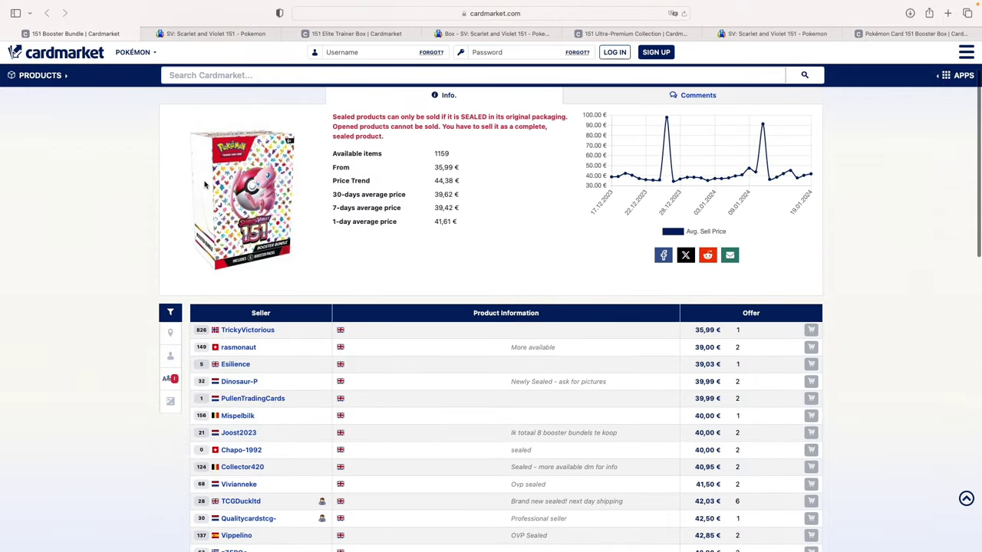
pyautogui.scroll(-10, 205, 185)
pyautogui.moveTo(562, 338); pyautogui.dragTo(511, 339)
pyautogui.click(511, 340)
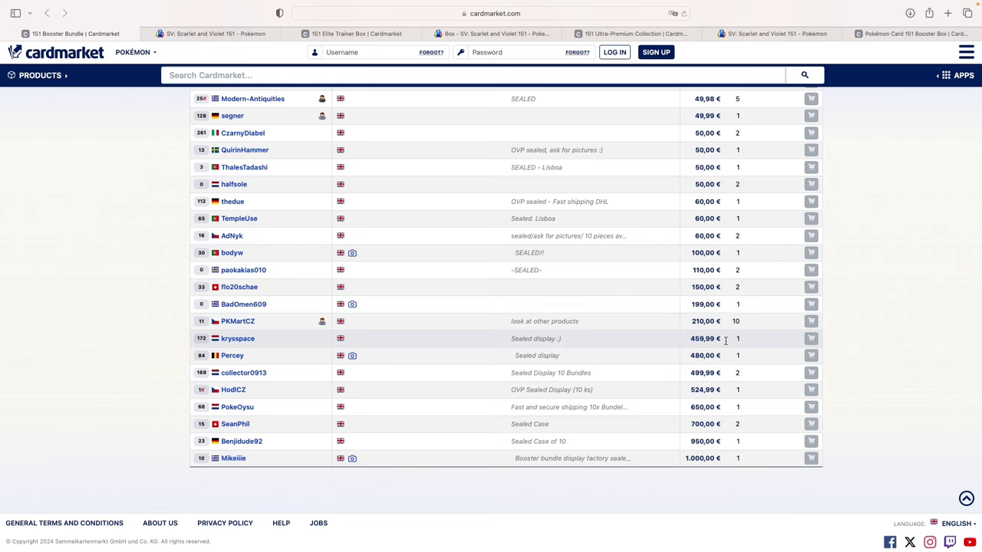
pyautogui.moveTo(726, 341); pyautogui.dragTo(691, 342)
pyautogui.click(691, 341)
# Switch to the Cardmarket page of the 151 Elite Trainer Box and review its price summary, price chart and cheapest offers
pyautogui.press('super+3')
pyautogui.scroll(-2, 118, 287)
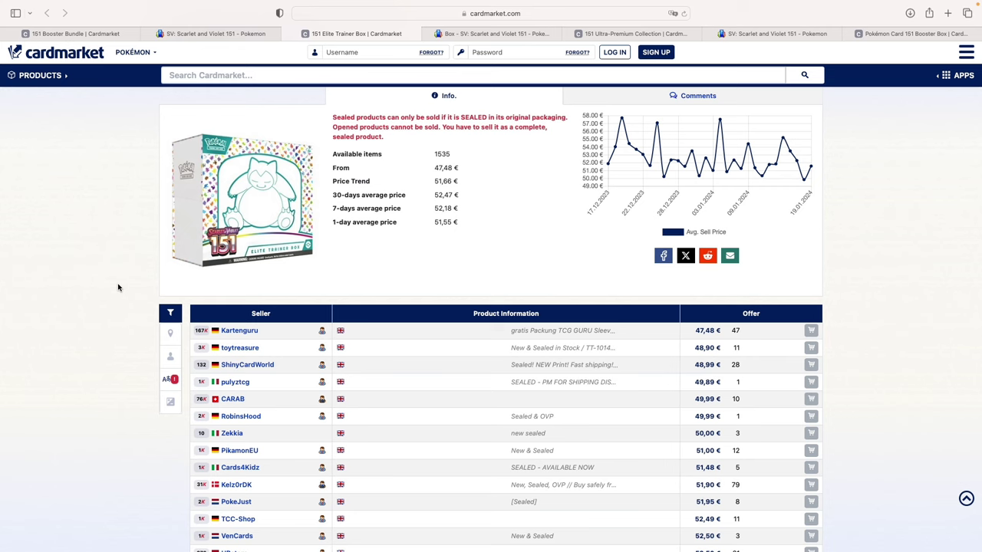
pyautogui.scroll(2, 122, 288)
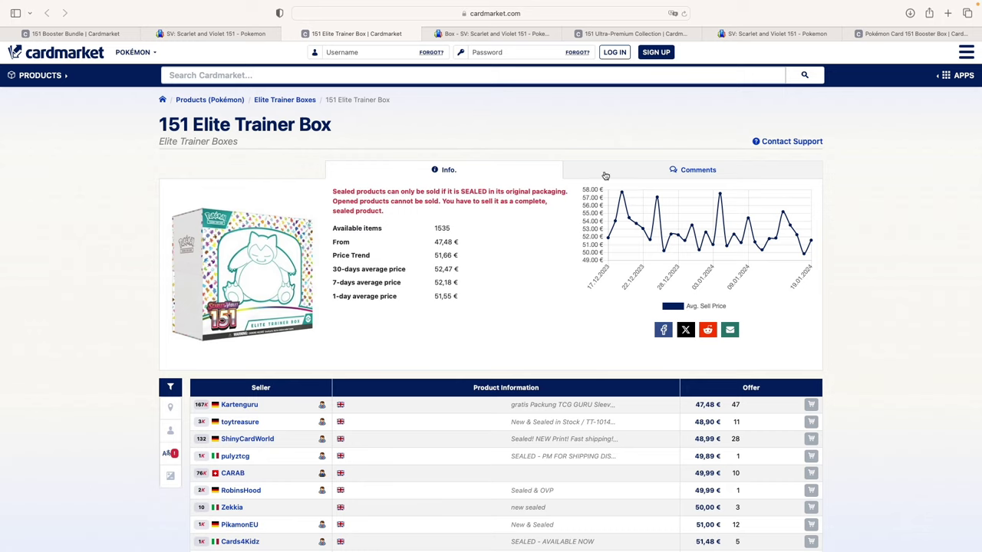
# Switch to the Cardmarket page of the 151 Ultra-Premium Collection and review its average prices, price chart and lowest seller offers
pyautogui.click(622, 33)
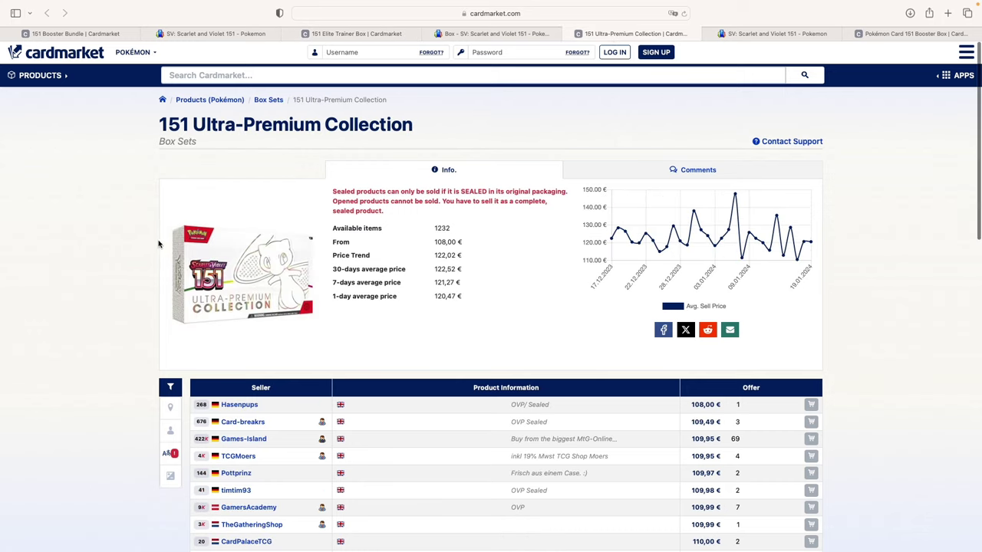
pyautogui.scroll(-1, 139, 244)
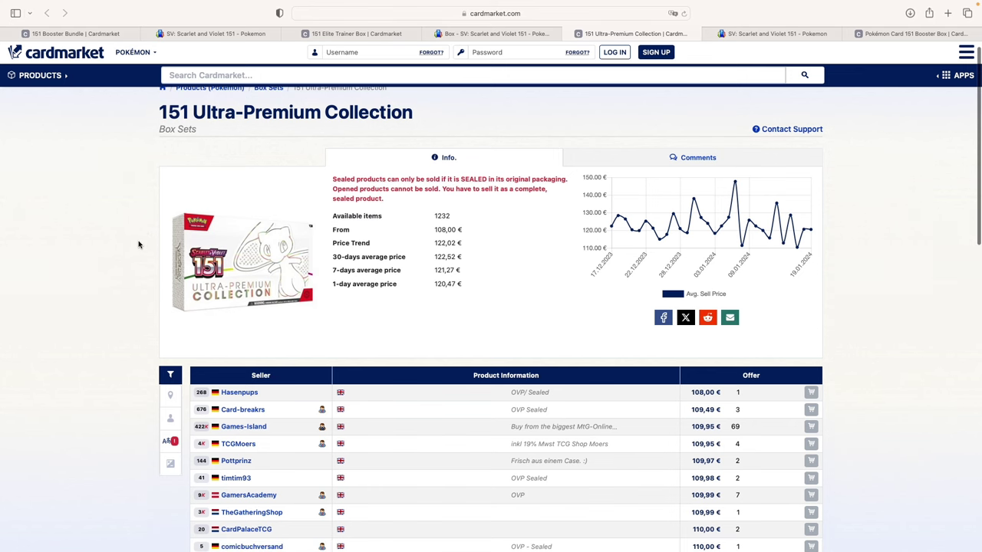
pyautogui.scroll(-1, 139, 245)
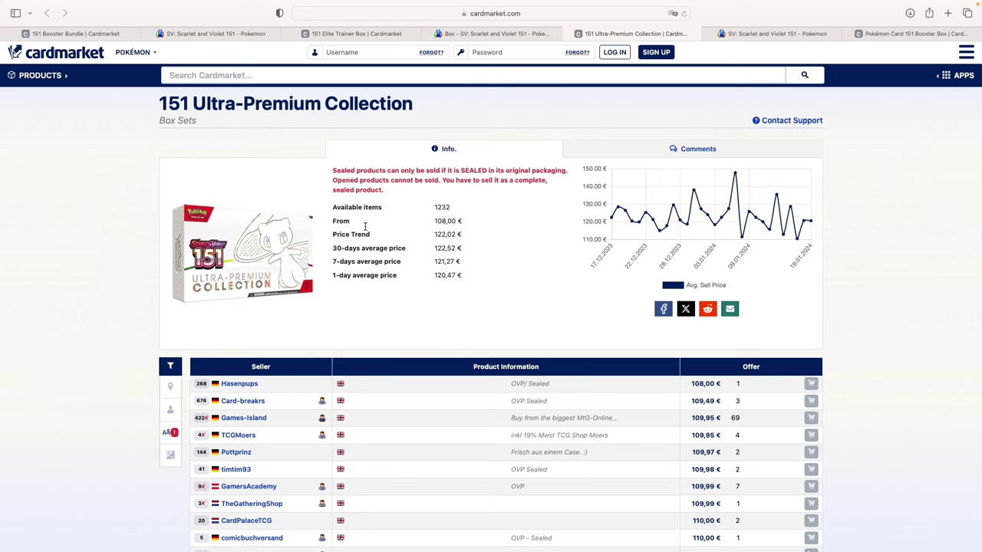
pyautogui.scroll(-1, 257, 235)
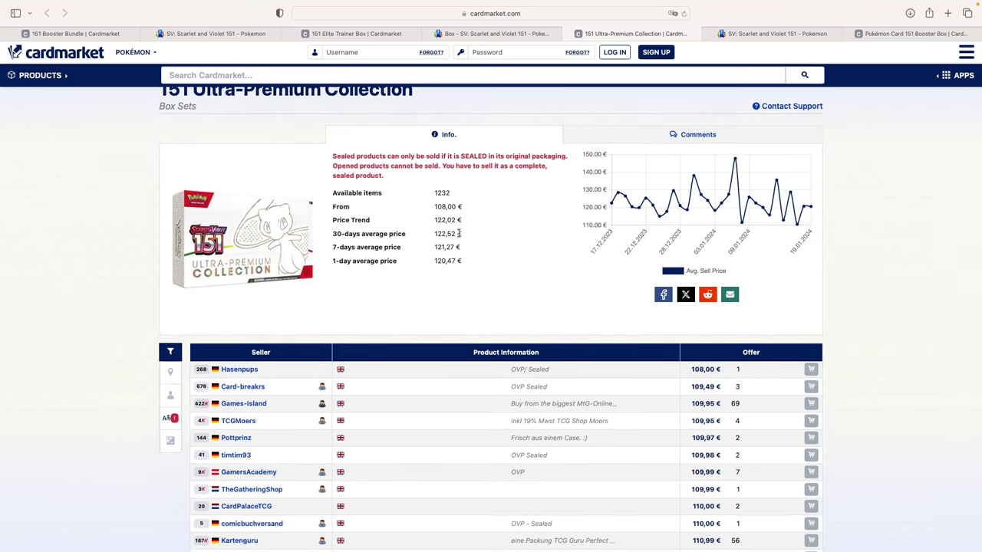
pyautogui.scroll(-2, 79, 258)
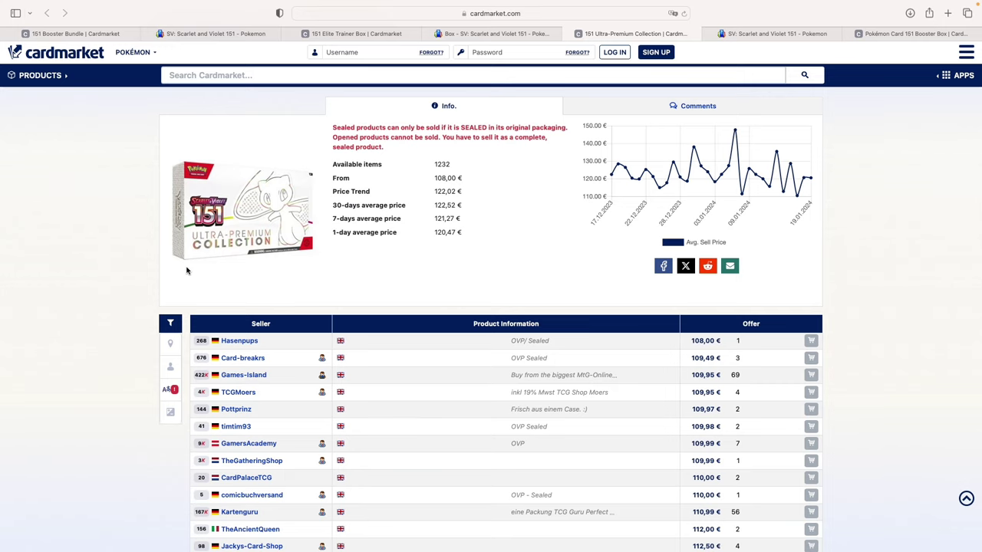
pyautogui.scroll(2, 186, 270)
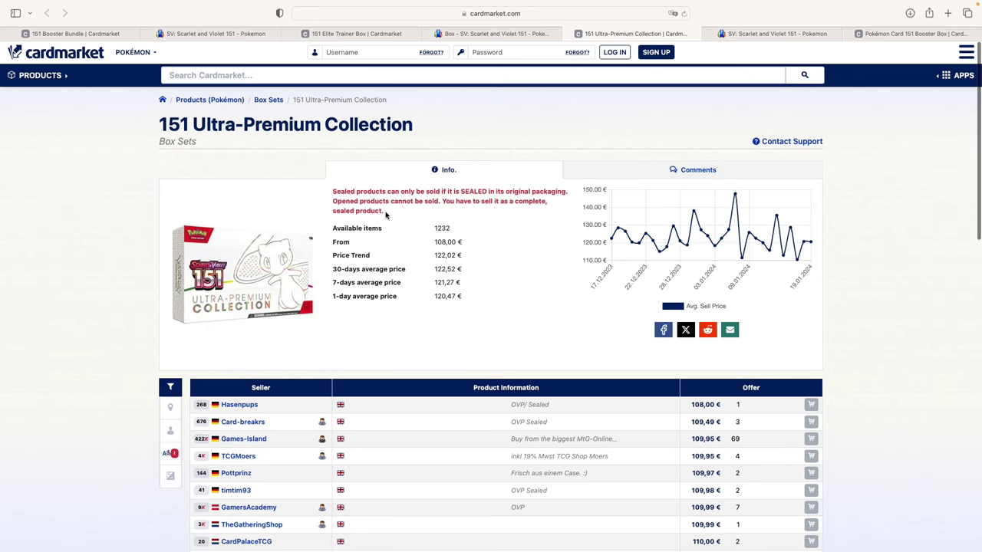
# Switch to the Cardmarket page of the Pokémon Card 151 Booster Box
pyautogui.hotkey('ctrl', 'Tab')
pyautogui.hotkey('ctrl', 'Tab')
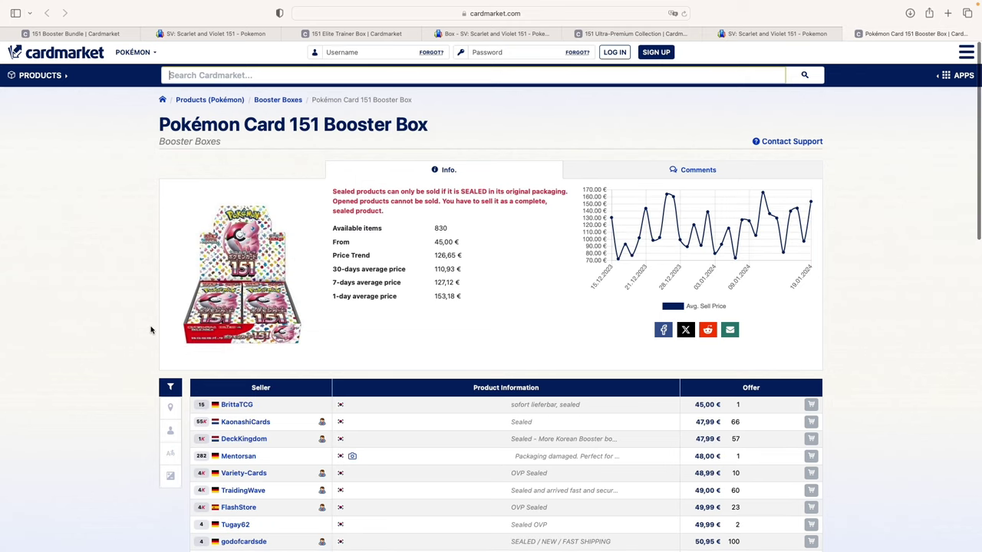